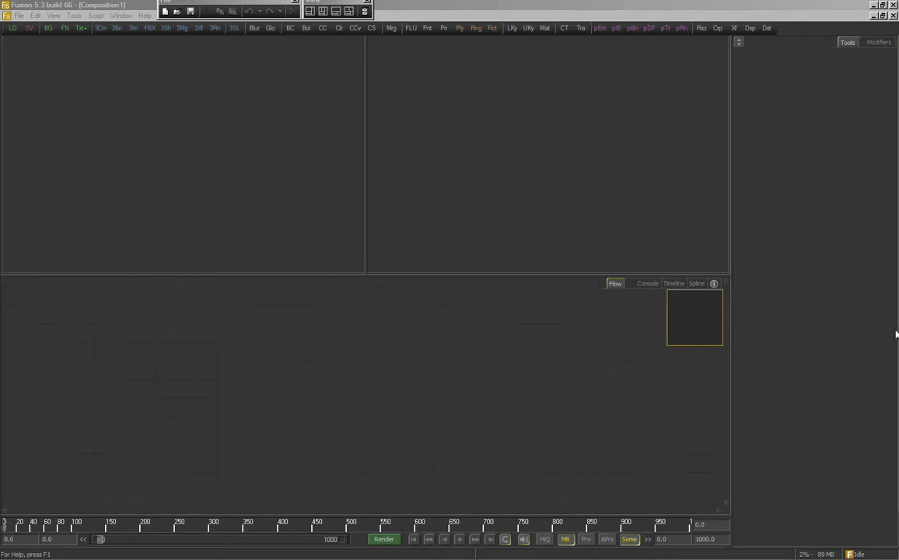
Load the IBC_plant_22_met_scherpeschaduw composition from the House of Secrets bin and close the bins window.
{"action": "left_click", "coordinate": [471, 337]}
{"action": "key", "text": "ctrl+b"}
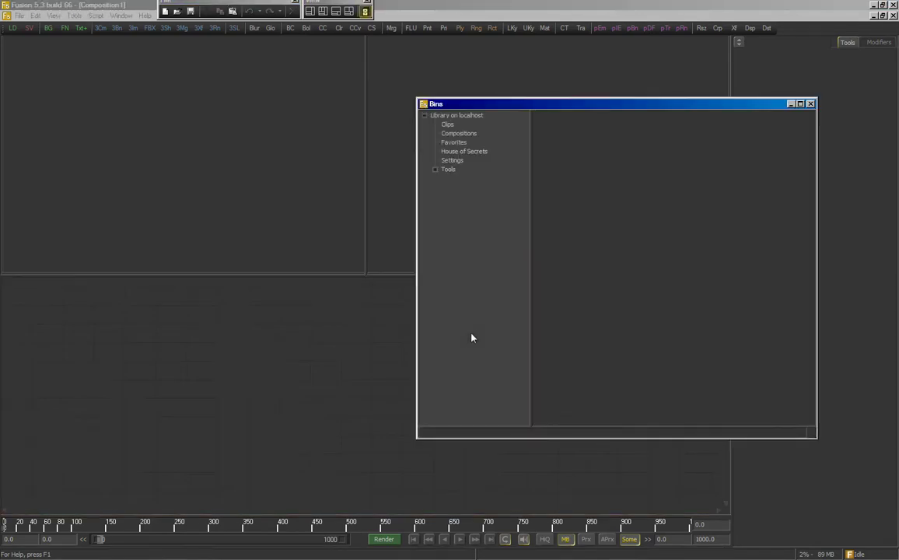
{"action": "left_click", "coordinate": [465, 150]}
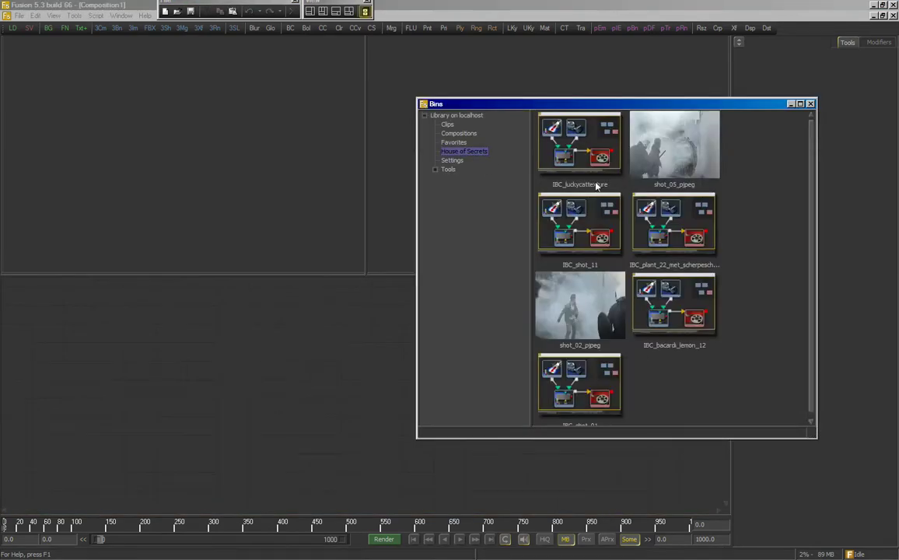
{"action": "scroll", "coordinate": [813, 185], "scroll_direction": "down", "scroll_amount": 1}
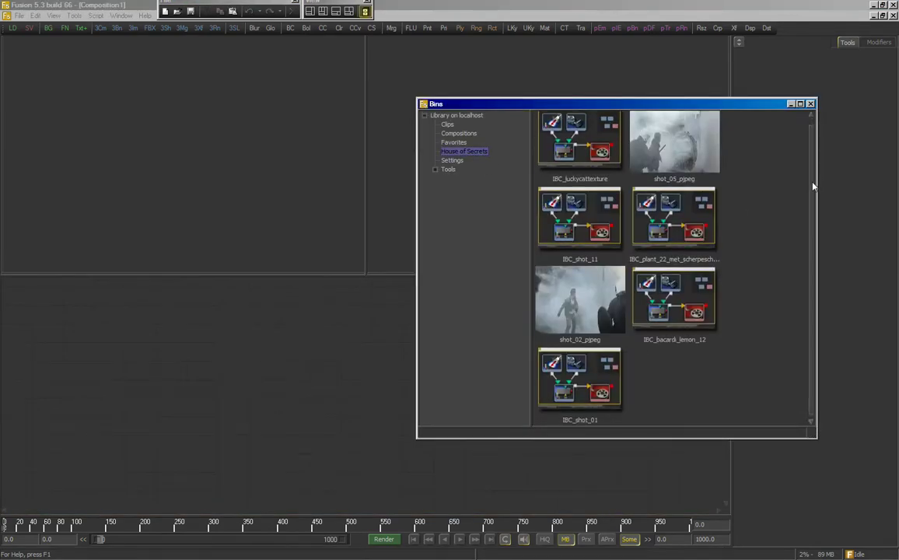
{"action": "double_click", "coordinate": [667, 227]}
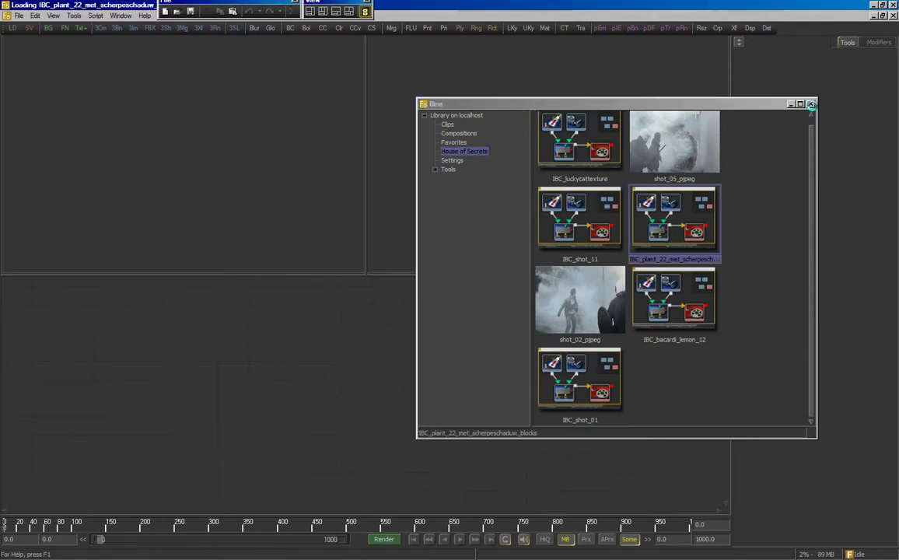
{"action": "left_click", "coordinate": [810, 104]}
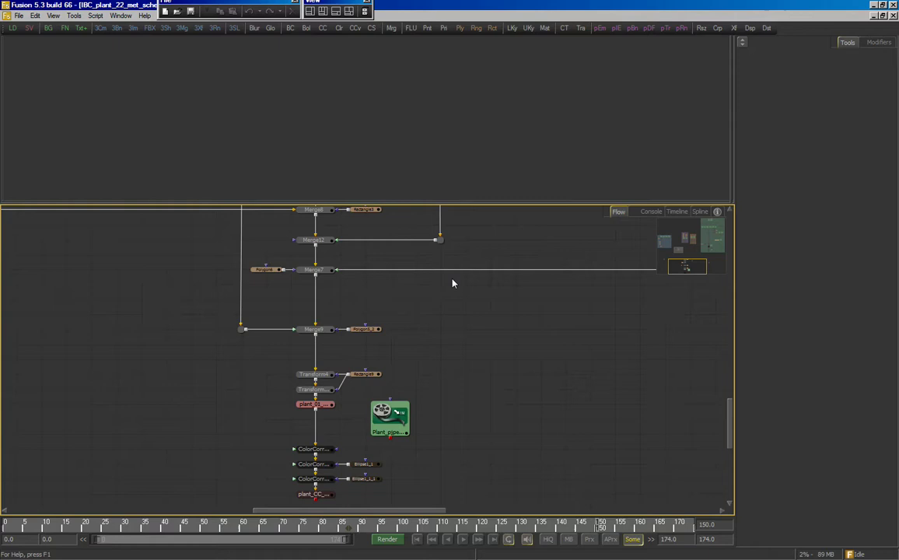
Locate the Plant_pjpeg loader beside the final output nodes in the flow and open its controls.
{"action": "left_click_drag", "start_coordinate": [471, 281], "coordinate": [594, 395]}
{"action": "left_click_drag", "start_coordinate": [153, 330], "coordinate": [313, 425]}
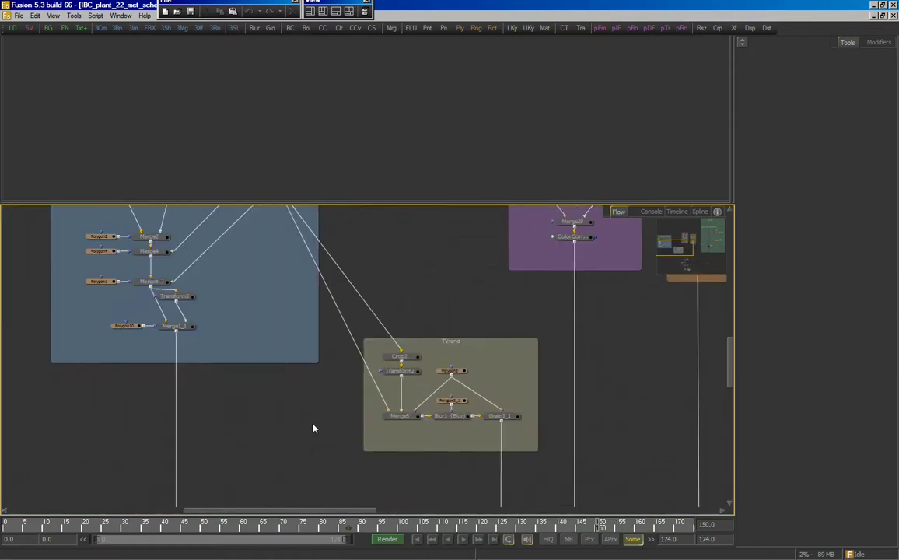
{"action": "left_click_drag", "start_coordinate": [555, 441], "coordinate": [518, 351]}
{"action": "left_click", "coordinate": [508, 350]}
Enlarge the viewer area and play the Plant_pjpeg.mov clip in it with smooth resize on.
{"action": "left_click_drag", "start_coordinate": [498, 203], "coordinate": [587, 387]}
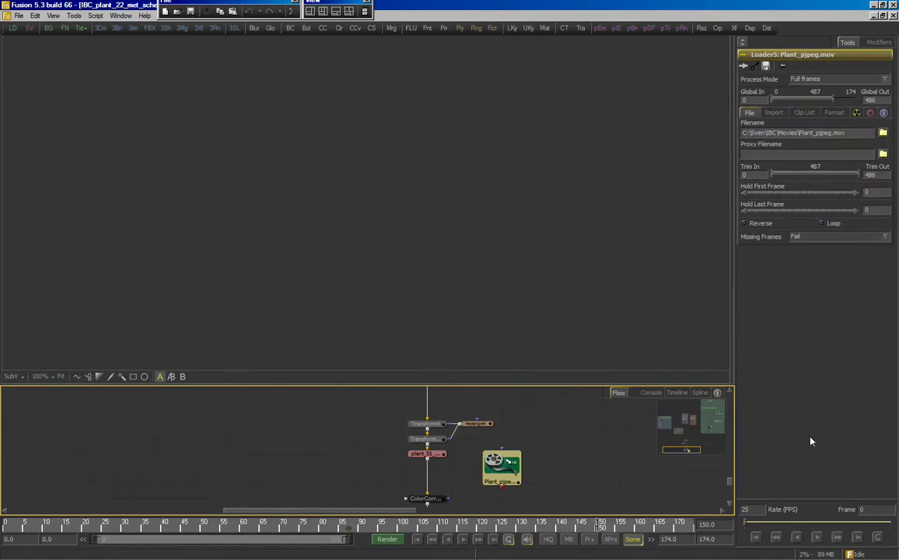
{"action": "left_click", "coordinate": [817, 537]}
{"action": "left_click_drag", "start_coordinate": [404, 261], "coordinate": [457, 251]}
{"action": "left_click", "coordinate": [298, 377]}
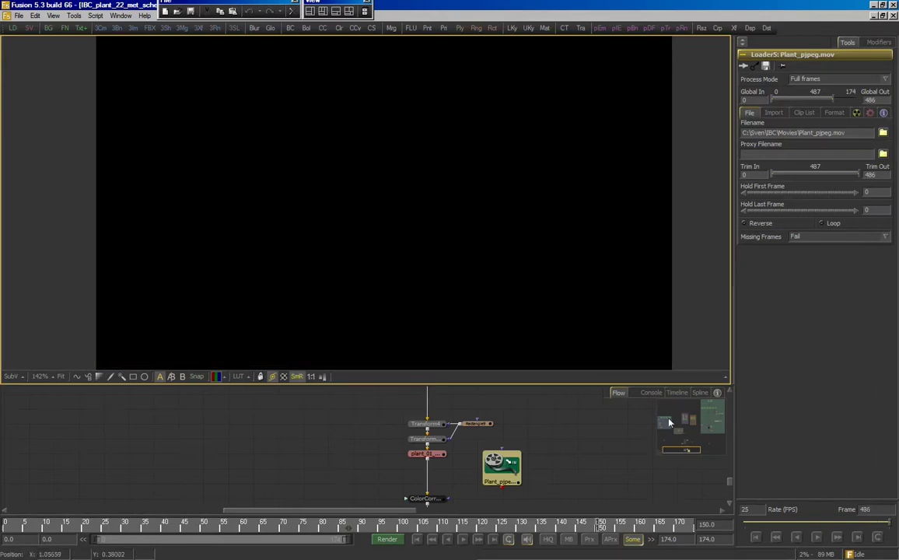
Give the flow more room and examine its Background_restoration, Shadow_pass and Reflection_pass groups.
{"action": "left_click", "coordinate": [587, 429]}
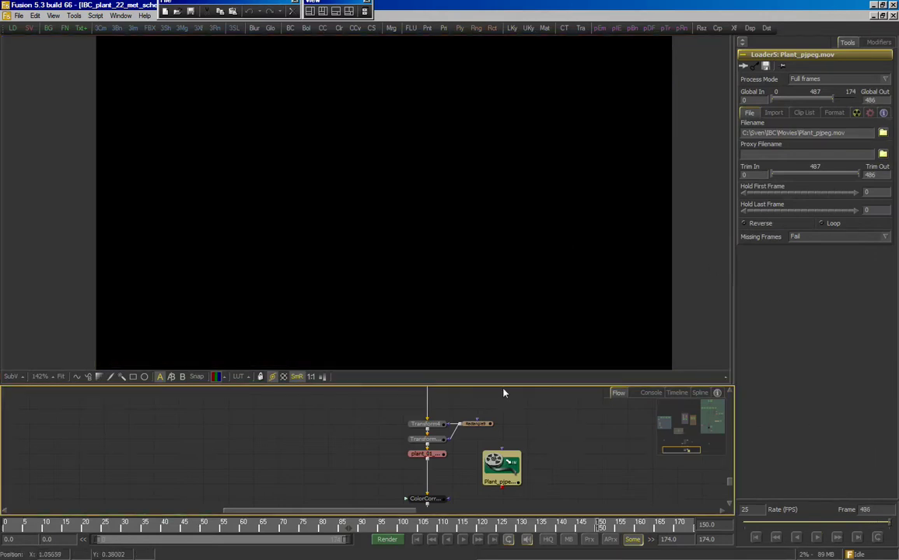
{"action": "left_click_drag", "start_coordinate": [503, 393], "coordinate": [496, 296]}
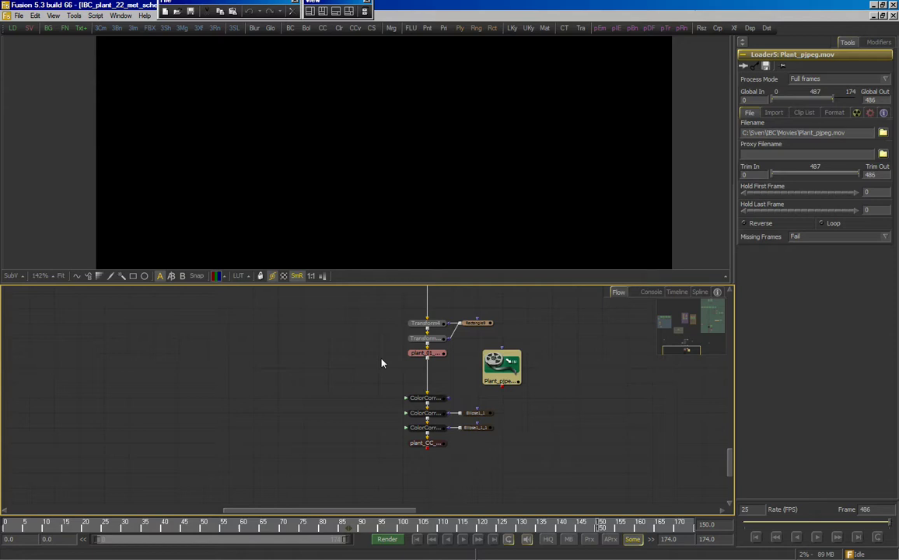
{"action": "left_click_drag", "start_coordinate": [381, 363], "coordinate": [411, 417]}
{"action": "left_click_drag", "start_coordinate": [350, 311], "coordinate": [382, 472]}
{"action": "left_click_drag", "start_coordinate": [367, 342], "coordinate": [375, 486]}
{"action": "left_click_drag", "start_coordinate": [313, 329], "coordinate": [378, 418]}
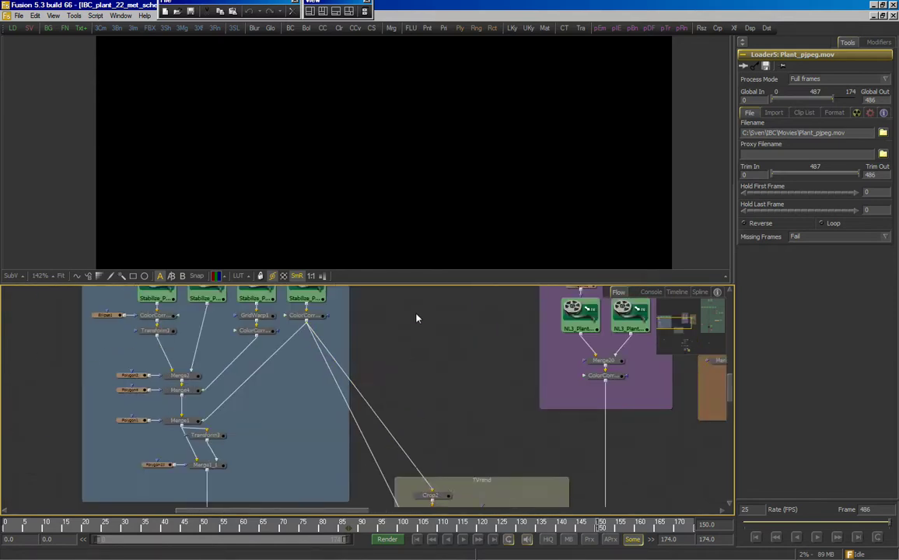
{"action": "scroll", "coordinate": [416, 317], "scroll_direction": "up", "scroll_amount": 3}
{"action": "scroll", "coordinate": [411, 385], "scroll_direction": "right", "scroll_amount": 6}
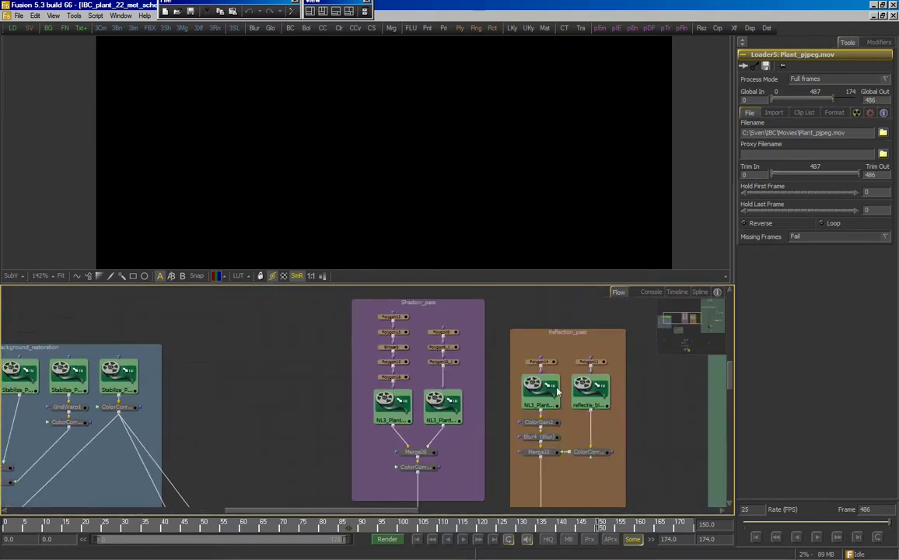
{"action": "scroll", "coordinate": [498, 381], "scroll_direction": "right", "scroll_amount": 3}
{"action": "scroll", "coordinate": [350, 357], "scroll_direction": "left", "scroll_amount": 7}
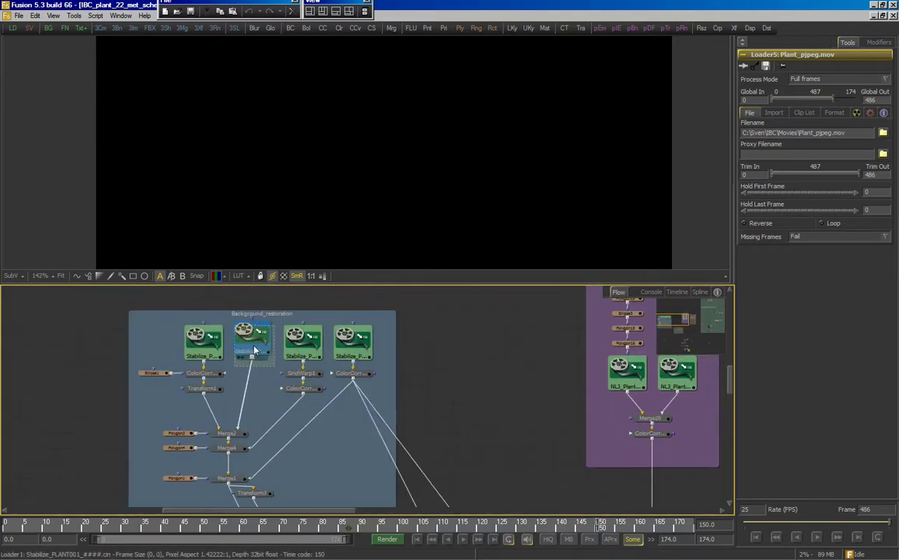
Examine the original Stabilize_PLANT001 plate from the Background_restoration group in the viewer, with the whole frame in sight.
{"action": "left_click_drag", "start_coordinate": [255, 350], "coordinate": [523, 179]}
{"action": "scroll", "coordinate": [422, 169], "scroll_direction": "down", "scroll_amount": 3}
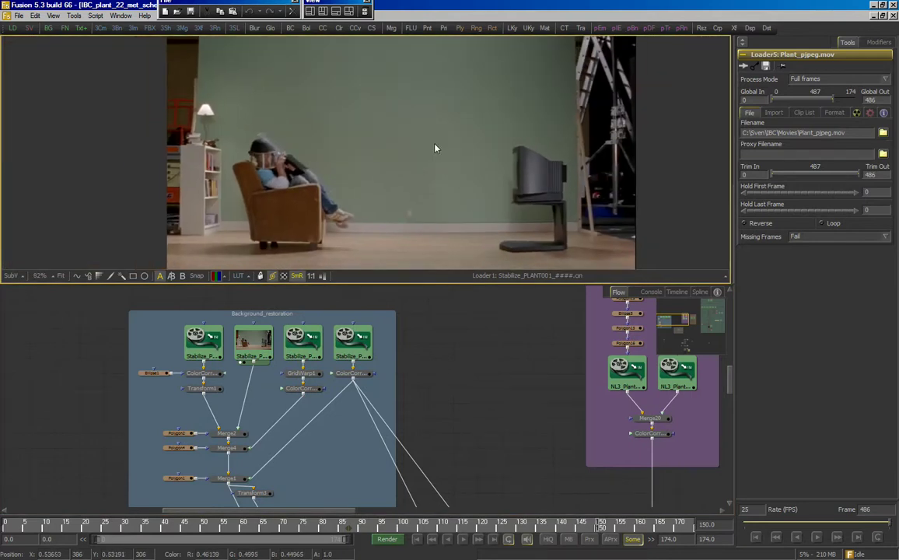
{"action": "scroll", "coordinate": [432, 160], "scroll_direction": "down", "scroll_amount": 2}
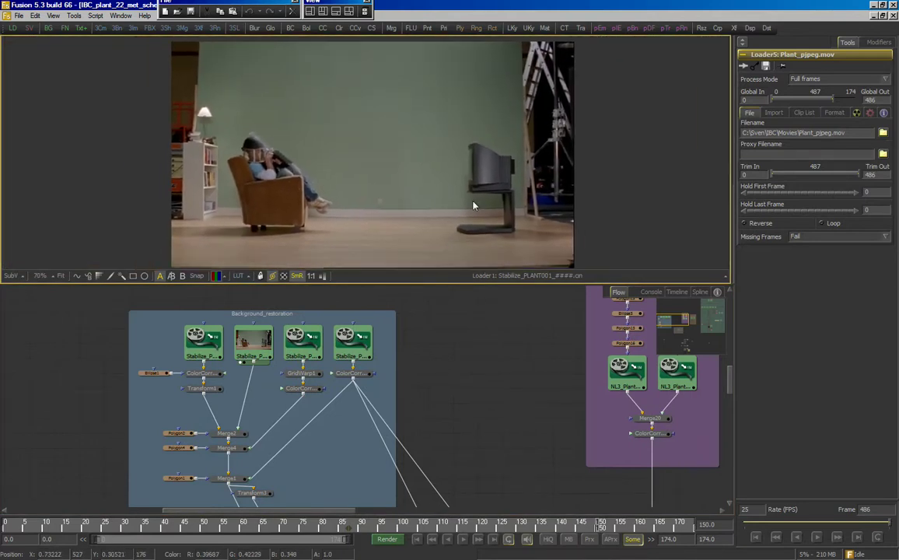
{"action": "left_click", "coordinate": [255, 493]}
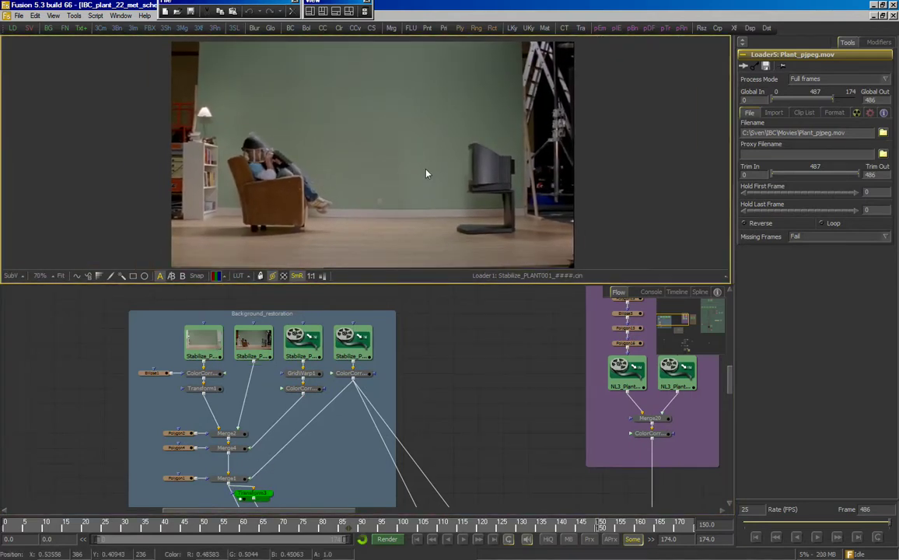
{"action": "key", "text": "1"}
{"action": "left_click_drag", "start_coordinate": [253, 343], "coordinate": [444, 174]}
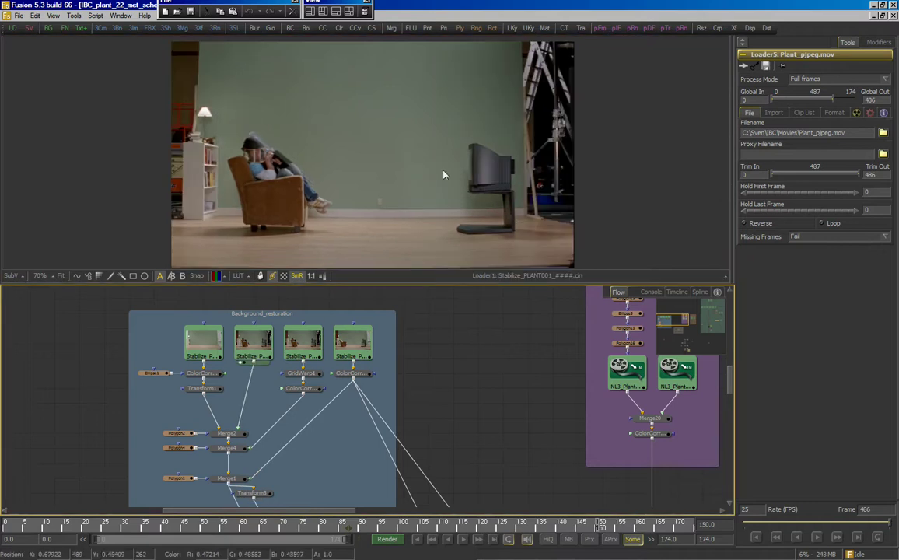
{"action": "left_click_drag", "start_coordinate": [398, 153], "coordinate": [407, 154]}
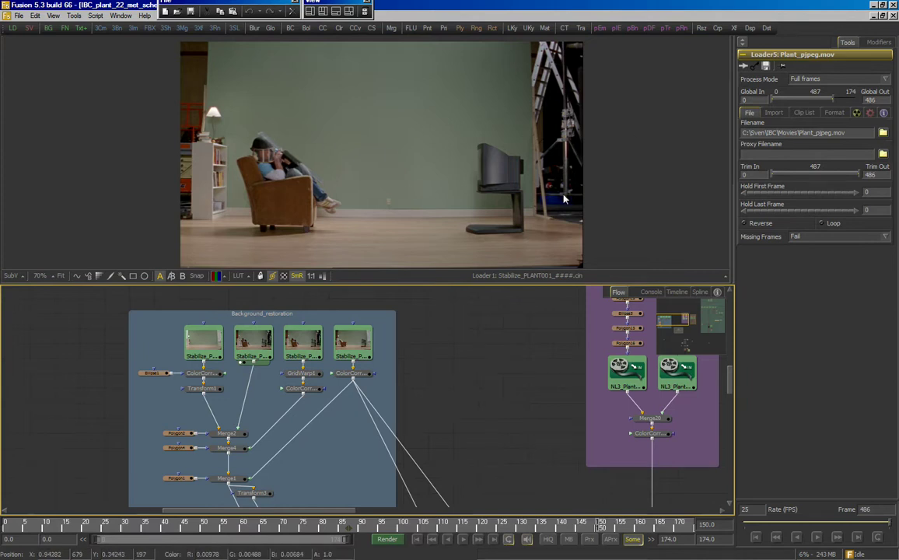
Compare the empty-room plate Stabilize_PLANT003 with the actor plate Stabilize_PLANT001 in the viewer.
{"action": "left_click_drag", "start_coordinate": [204, 341], "coordinate": [420, 171]}
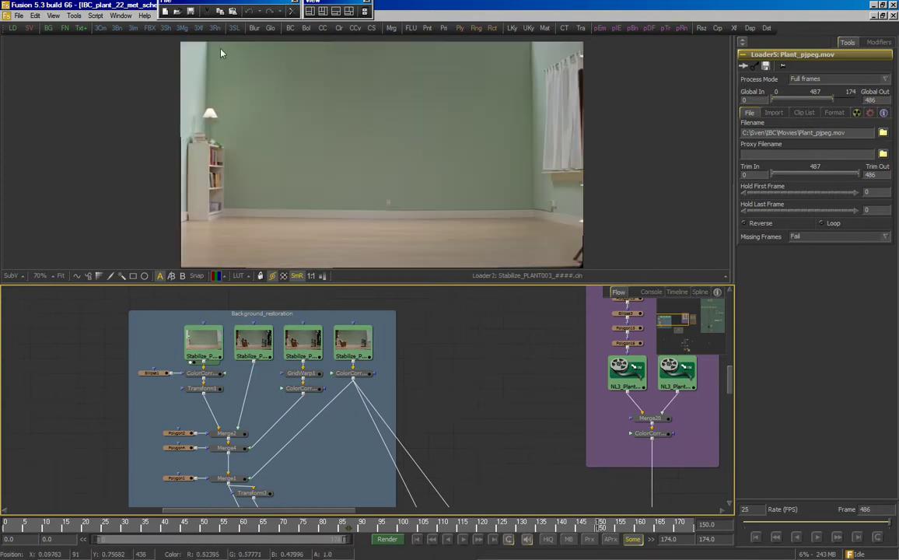
{"action": "left_click", "coordinate": [215, 29]}
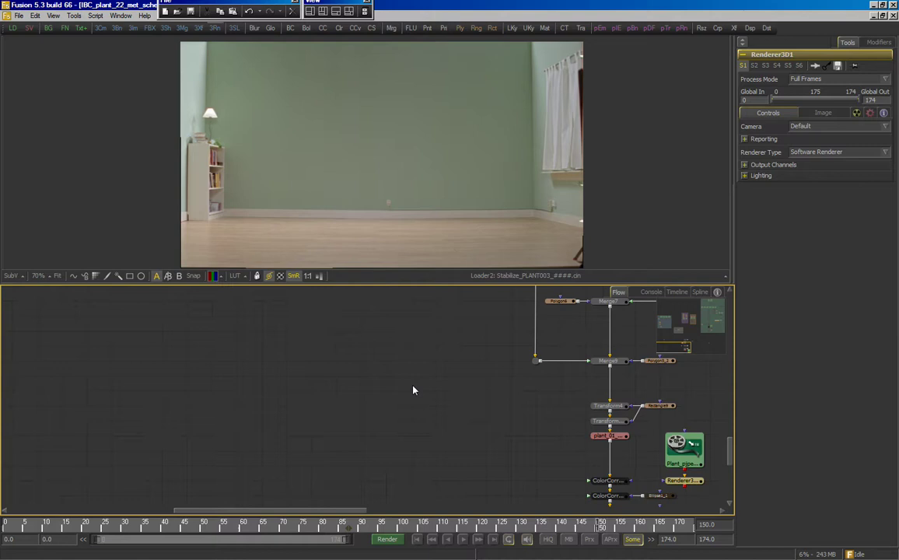
{"action": "left_click_drag", "start_coordinate": [420, 356], "coordinate": [265, 446]}
{"action": "left_click_drag", "start_coordinate": [261, 297], "coordinate": [384, 422]}
{"action": "scroll", "coordinate": [384, 423], "scroll_direction": "up", "scroll_amount": 5}
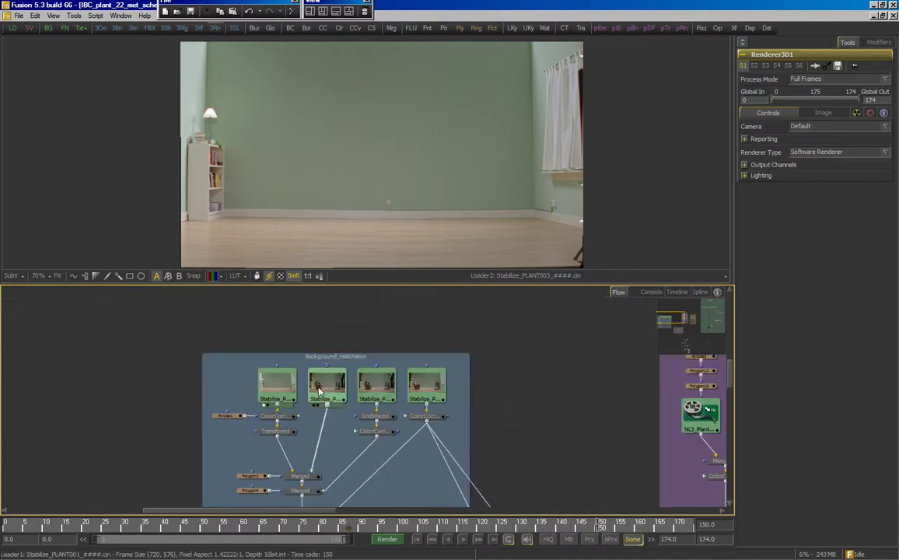
{"action": "left_click_drag", "start_coordinate": [326, 382], "coordinate": [284, 125]}
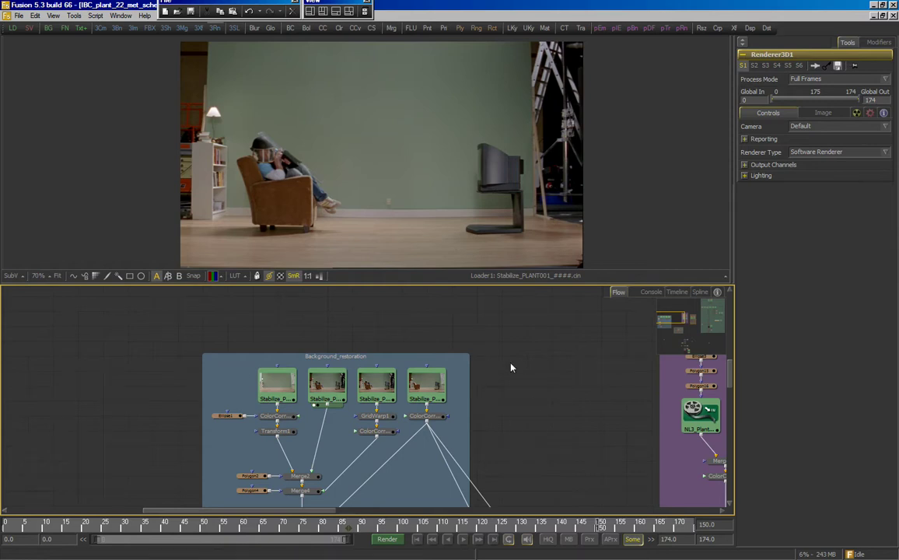
Compare the Stabilize_PLANT003 plate with its color-corrected version from ColorCorrector2_1 in the viewer.
{"action": "scroll", "coordinate": [511, 367], "scroll_direction": "down", "scroll_amount": 2}
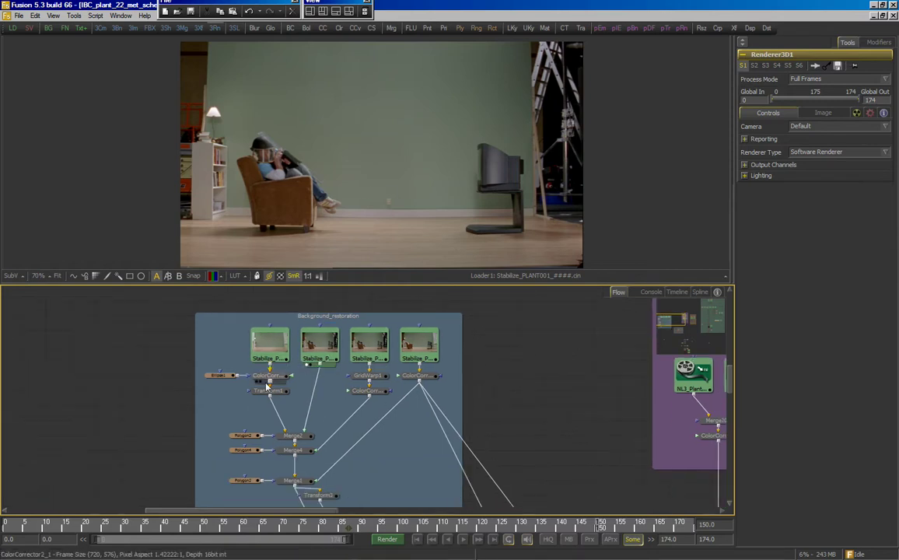
{"action": "left_click_drag", "start_coordinate": [278, 376], "coordinate": [398, 154]}
{"action": "key", "text": "1"}
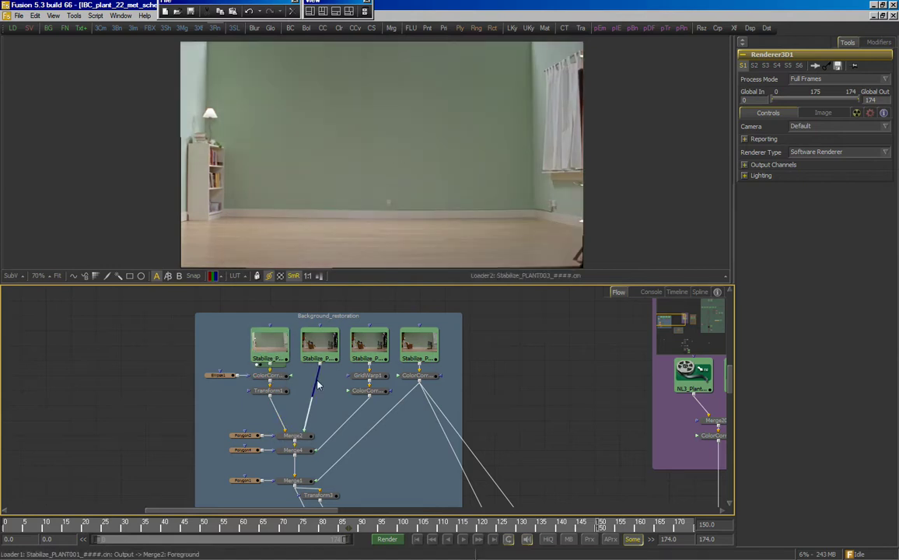
{"action": "left_click", "coordinate": [258, 381]}
{"action": "key", "text": "1"}
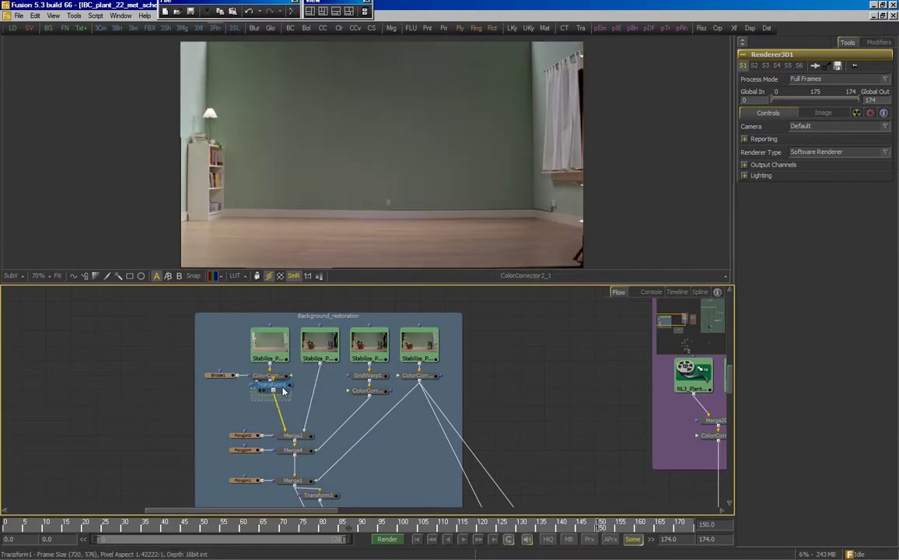
View the Merge2 result and inspect the restored wall around the bookshelf up close.
{"action": "left_click", "coordinate": [302, 440]}
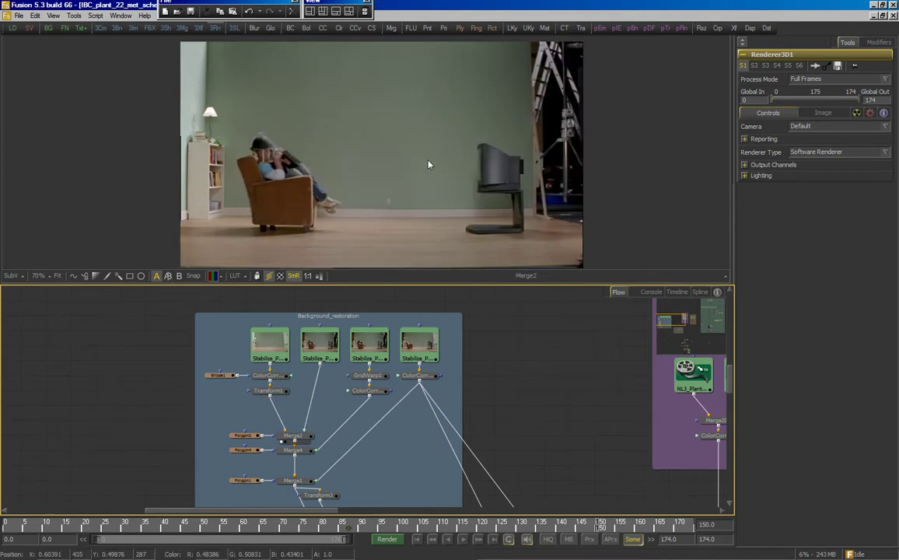
{"action": "scroll", "coordinate": [350, 395], "scroll_direction": "down", "scroll_amount": 2}
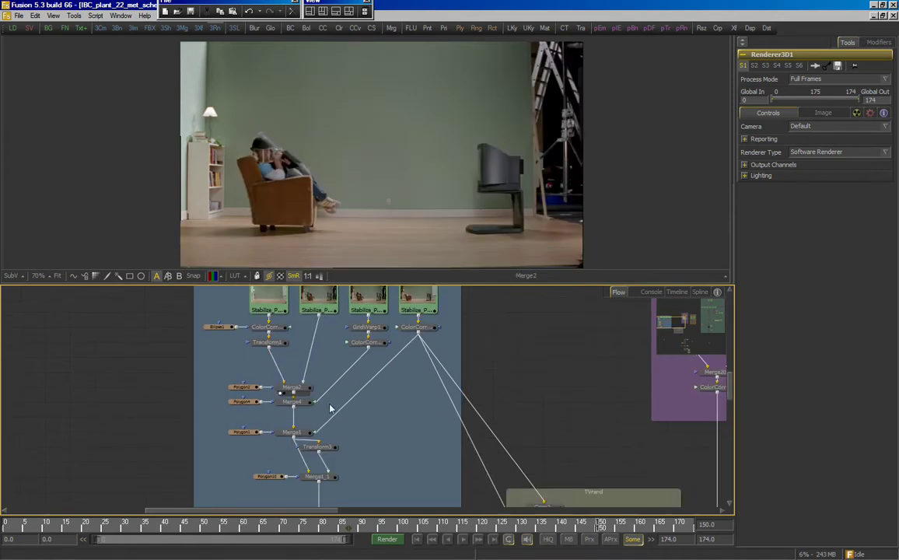
{"action": "scroll", "coordinate": [224, 158], "scroll_direction": "up", "scroll_amount": 4}
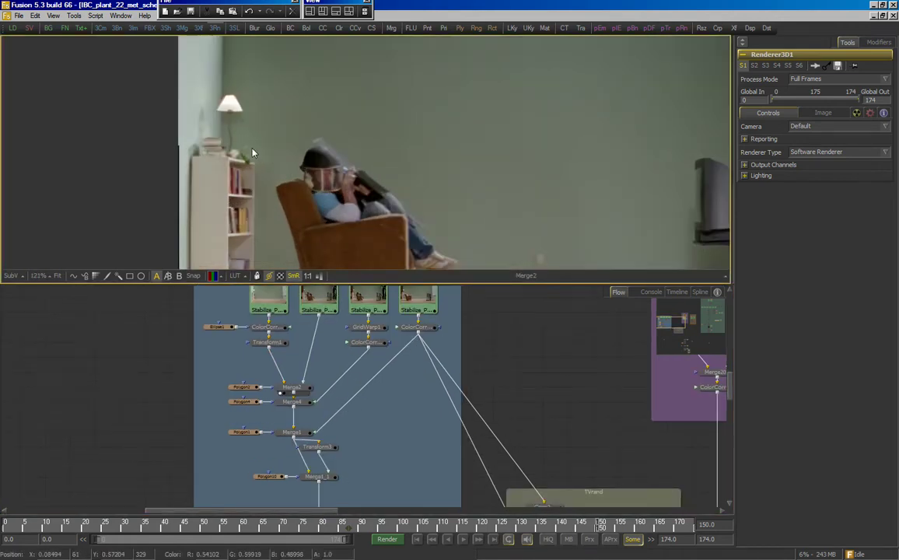
{"action": "left_click_drag", "start_coordinate": [346, 178], "coordinate": [291, 148]}
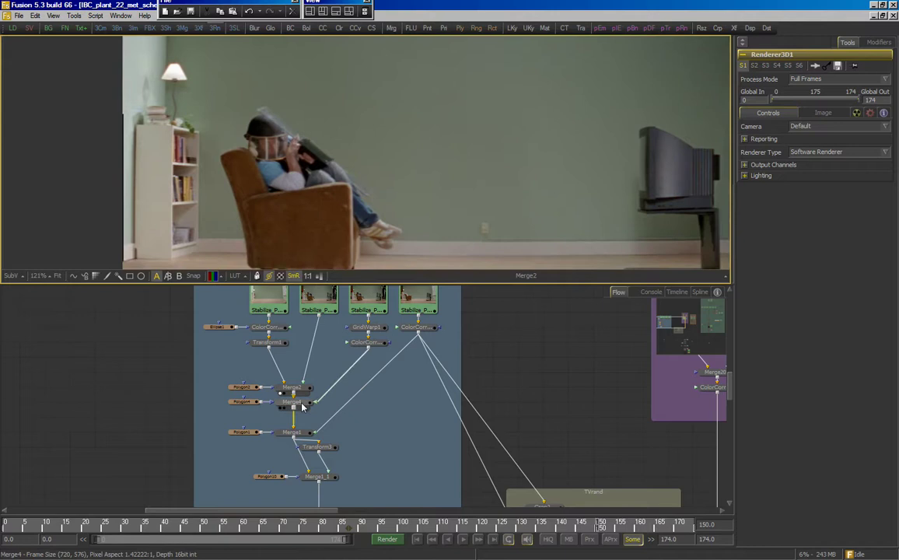
View the Merge4 result, the original Stabilize_PLANT001 plate and the Merge1_1 result one after another for comparison.
{"action": "left_click_drag", "start_coordinate": [303, 402], "coordinate": [372, 161]}
{"action": "left_click_drag", "start_coordinate": [310, 300], "coordinate": [282, 159]}
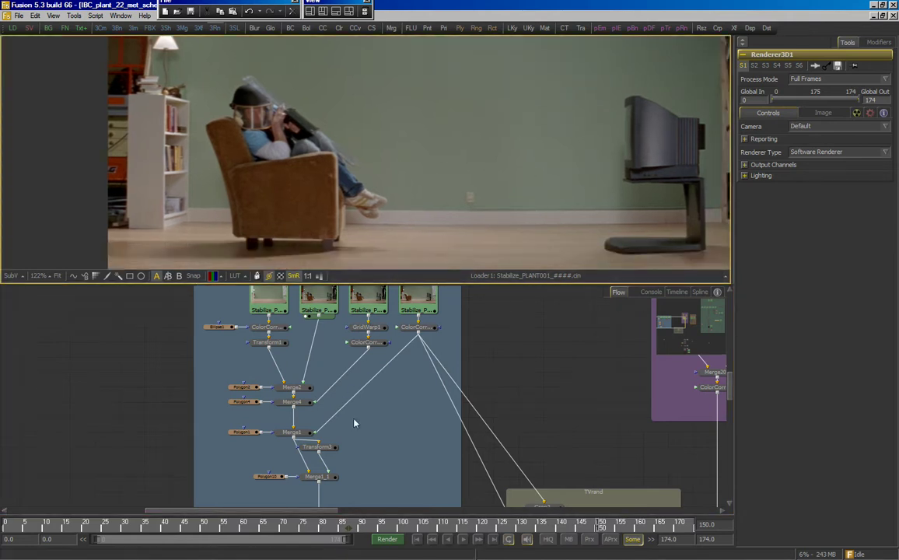
{"action": "left_click", "coordinate": [318, 477]}
{"action": "left_click_drag", "start_coordinate": [495, 166], "coordinate": [473, 164]}
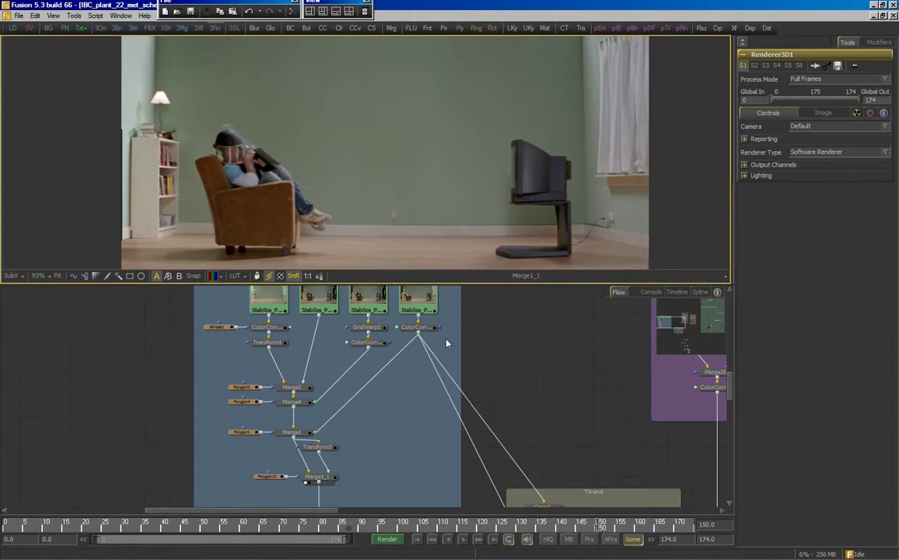
Open the GridWarp1 controls, and view the ColorCorrector1 plate and the Merge1 result.
{"action": "left_click", "coordinate": [365, 327]}
{"action": "left_click", "coordinate": [419, 442]}
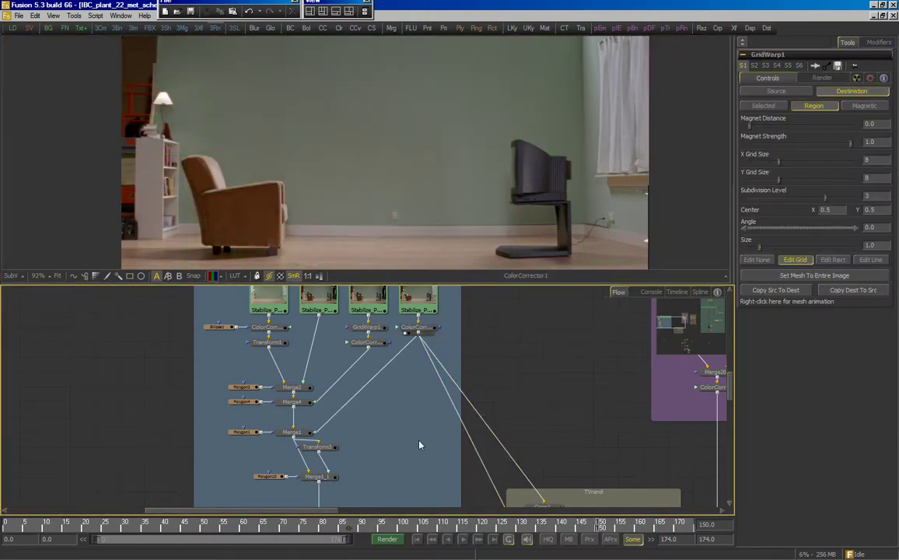
{"action": "left_click_drag", "start_coordinate": [297, 433], "coordinate": [558, 151]}
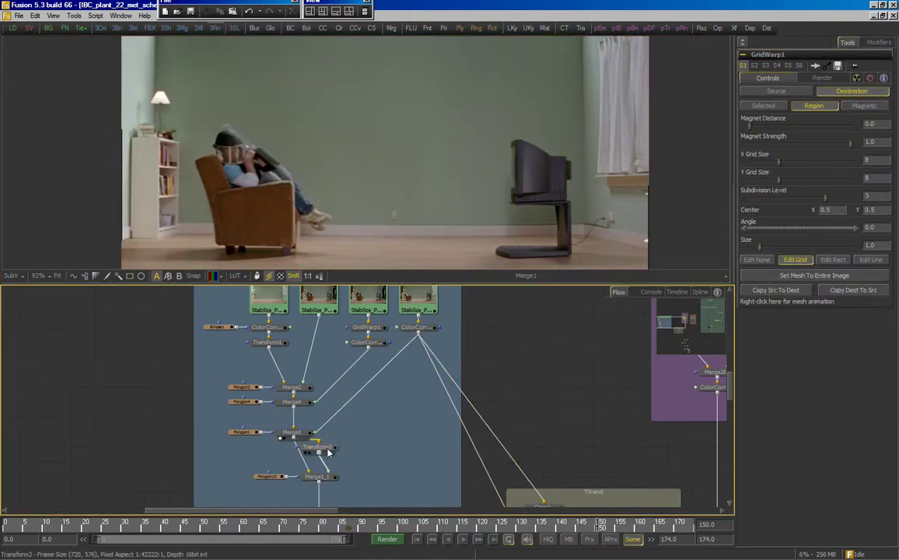
Inspect Transform3 and the Merge1_1 settings, and view the full frame of Merge1 in the viewer.
{"action": "left_click_drag", "start_coordinate": [325, 449], "coordinate": [482, 241]}
{"action": "mouse_move", "coordinate": [319, 477]}
{"action": "left_mouse_down"}
{"action": "mouse_move", "coordinate": [455, 235]}
{"action": "mouse_move", "coordinate": [317, 476]}
{"action": "left_mouse_up"}
{"action": "left_click_drag", "start_coordinate": [299, 434], "coordinate": [534, 153]}
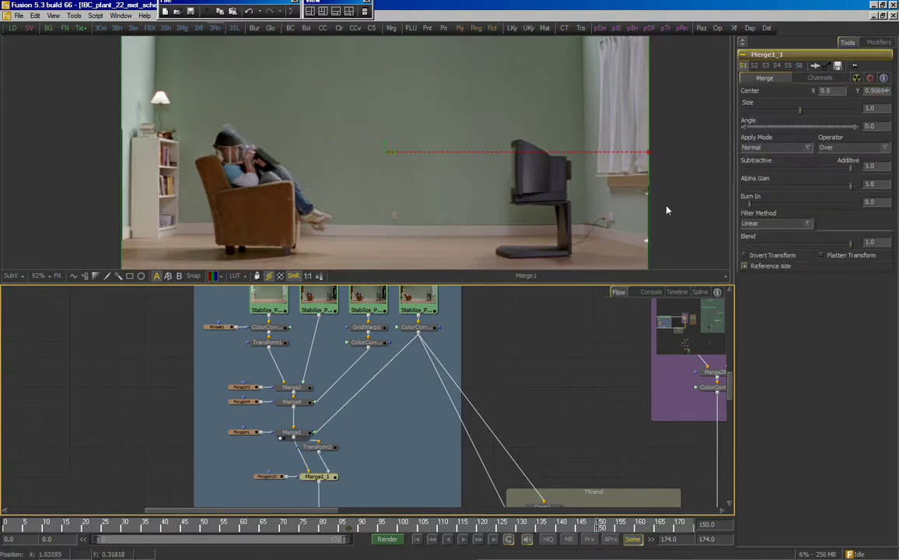
{"action": "scroll", "coordinate": [461, 203], "scroll_direction": "down", "scroll_amount": 2}
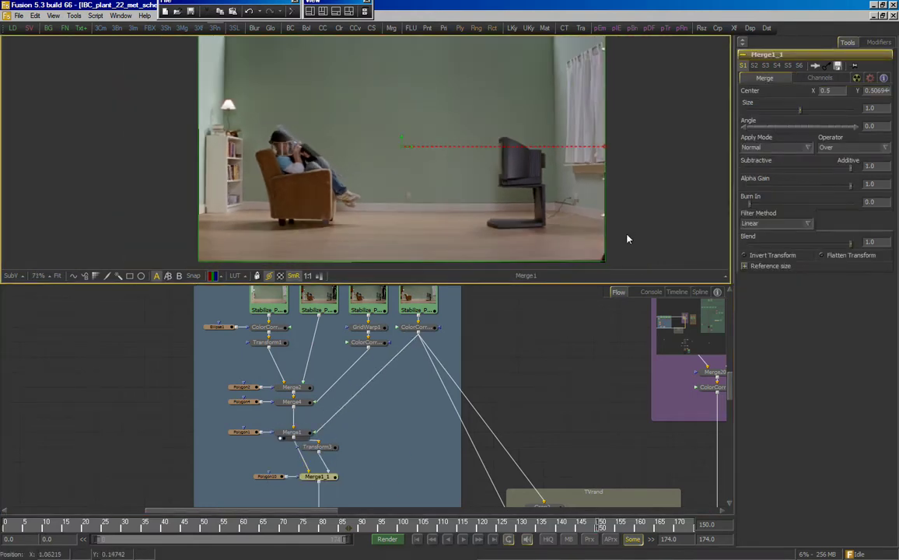
View the Merge1_1 result, clear the node selection and locate the Shadow_pass group in the flow.
{"action": "left_click_drag", "start_coordinate": [321, 476], "coordinate": [535, 185]}
{"action": "left_click", "coordinate": [593, 358]}
{"action": "left_click_drag", "start_coordinate": [546, 420], "coordinate": [462, 288]}
{"action": "left_click_drag", "start_coordinate": [521, 348], "coordinate": [353, 456]}
{"action": "left_click_drag", "start_coordinate": [408, 331], "coordinate": [374, 398]}
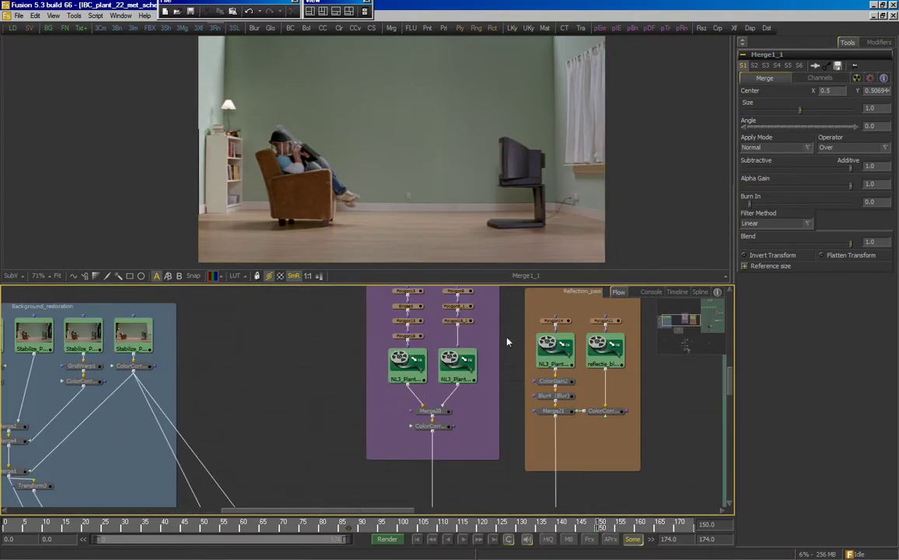
{"action": "left_click_drag", "start_coordinate": [317, 346], "coordinate": [273, 378]}
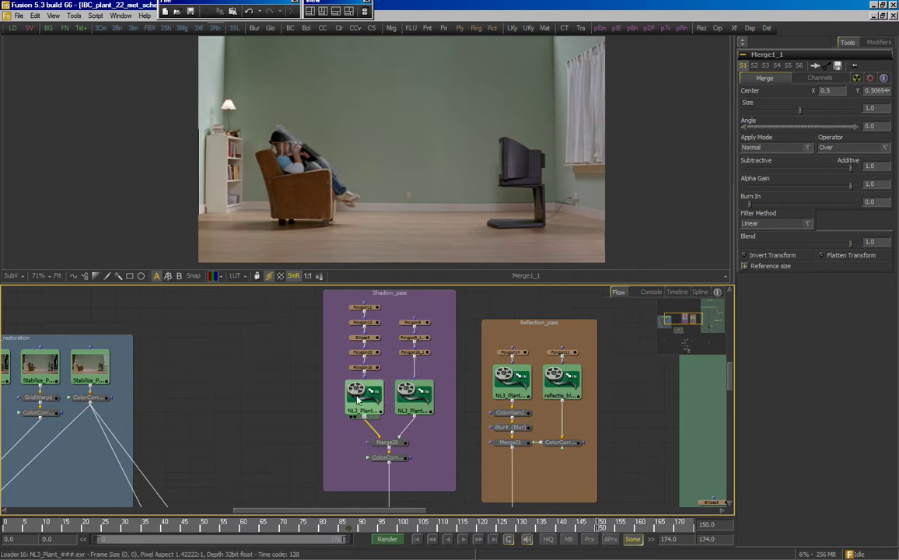
View the alpha channel of the two NL3_Plant render loaders in the Shadow_pass group one after another.
{"action": "scroll", "coordinate": [433, 106], "scroll_direction": "down", "scroll_amount": 1}
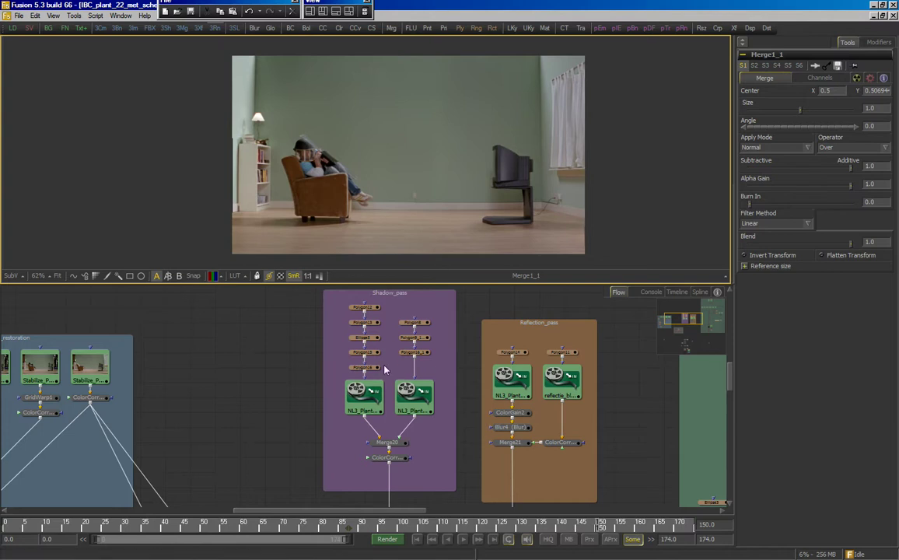
{"action": "left_click_drag", "start_coordinate": [362, 391], "coordinate": [519, 185]}
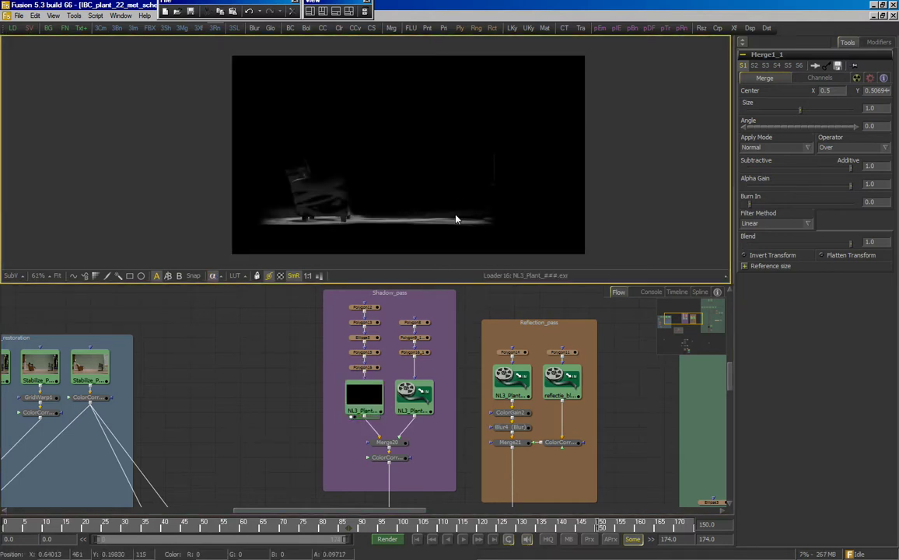
{"action": "scroll", "coordinate": [459, 201], "scroll_direction": "up", "scroll_amount": 1}
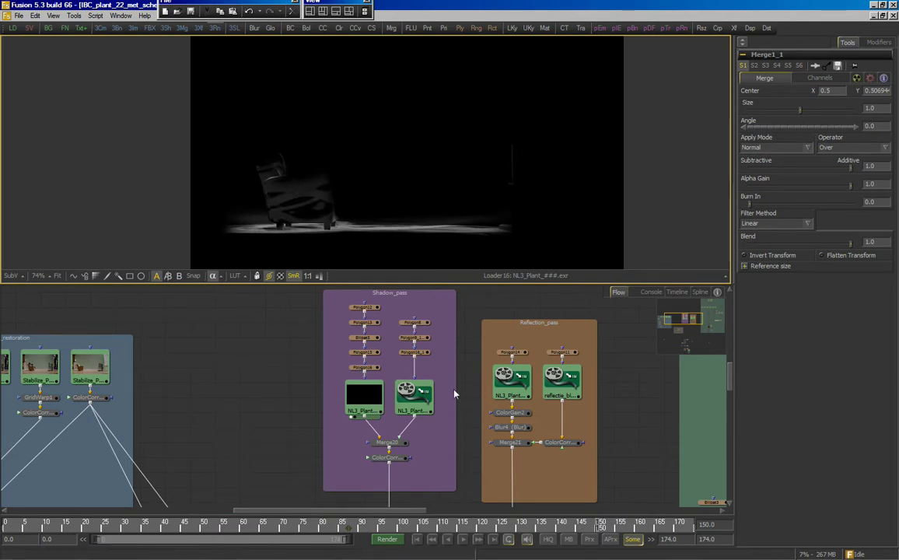
{"action": "left_click", "coordinate": [401, 416]}
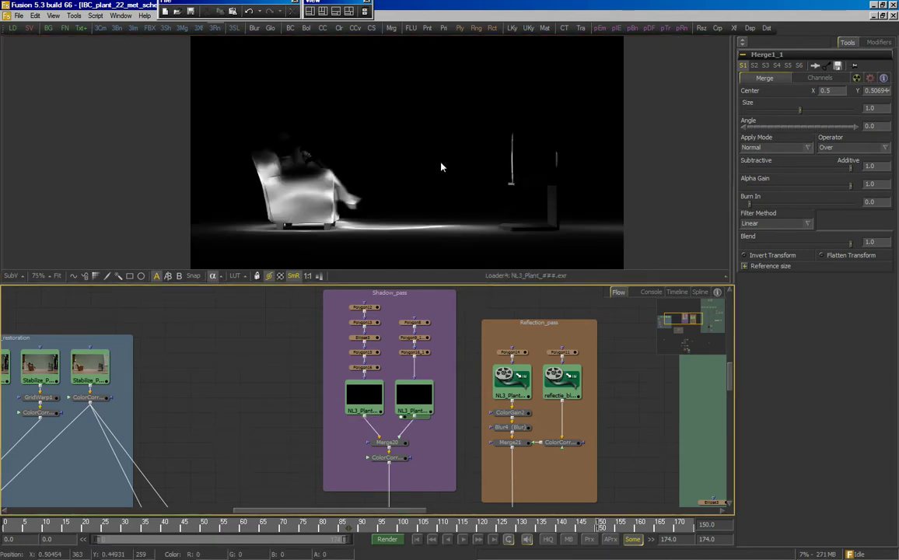
{"action": "left_click_drag", "start_coordinate": [490, 157], "coordinate": [438, 146]}
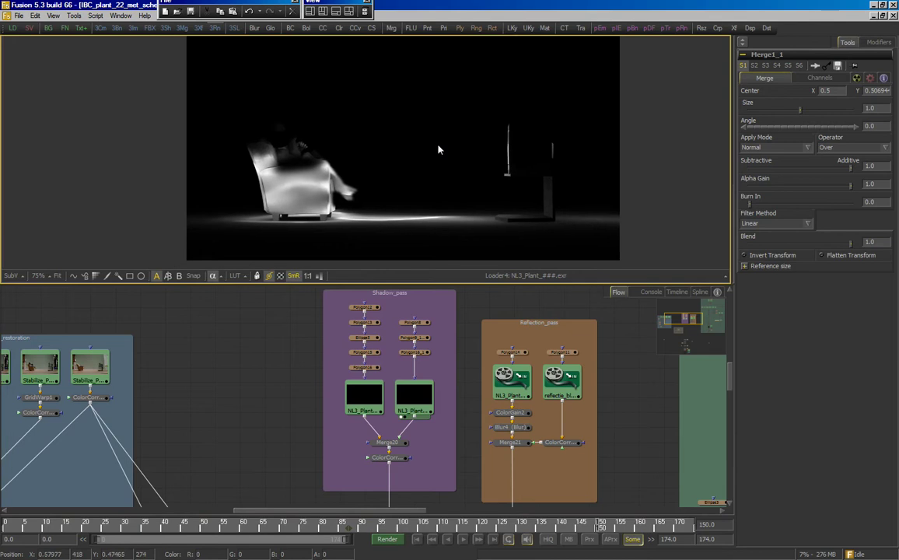
{"action": "scroll", "coordinate": [452, 152], "scroll_direction": "up", "scroll_amount": 1}
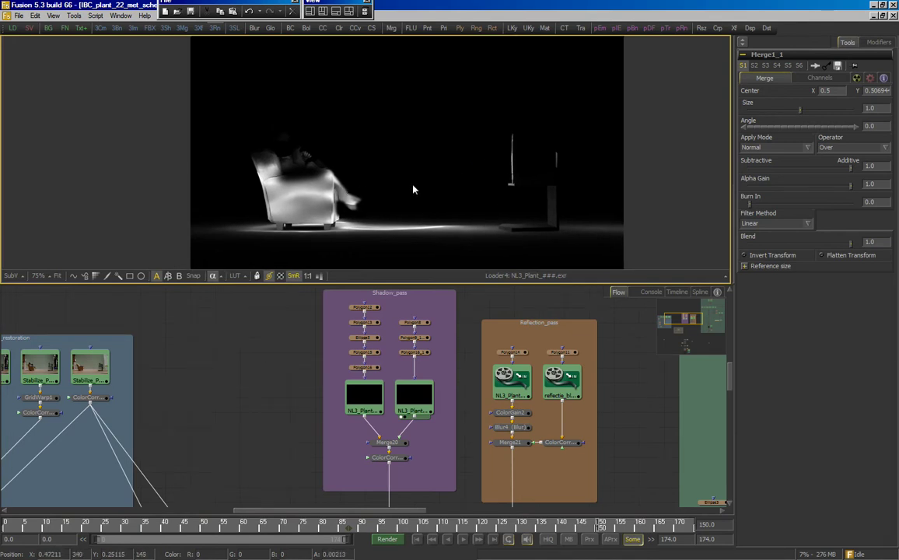
View the alpha channel of ColorCorrector4 below Merge20 in the Shadow_pass group.
{"action": "left_click_drag", "start_coordinate": [446, 355], "coordinate": [439, 366]}
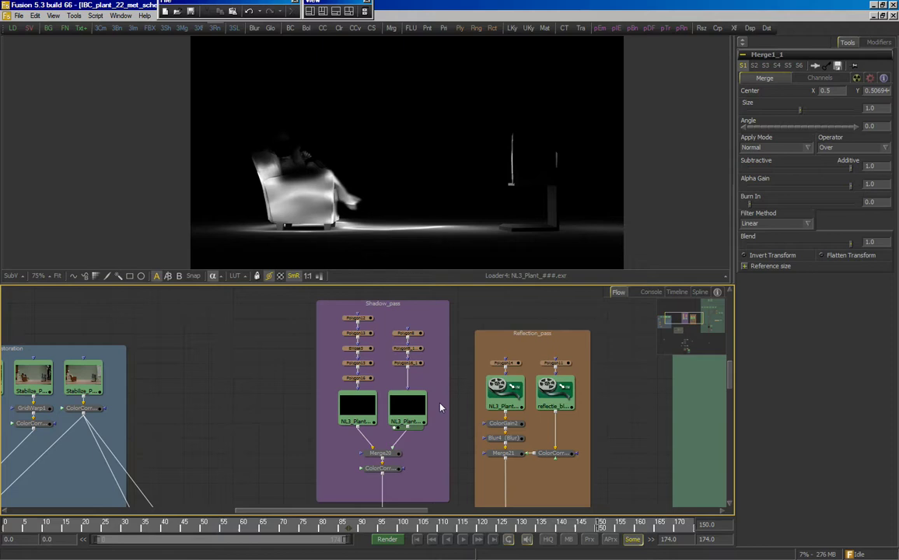
{"action": "scroll", "coordinate": [468, 366], "scroll_direction": "down", "scroll_amount": 3}
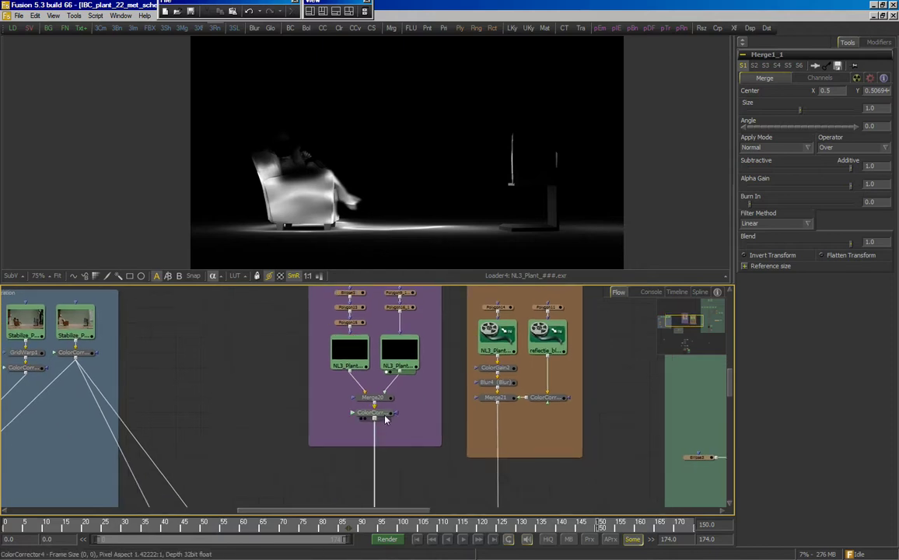
{"action": "left_click_drag", "start_coordinate": [386, 419], "coordinate": [449, 194]}
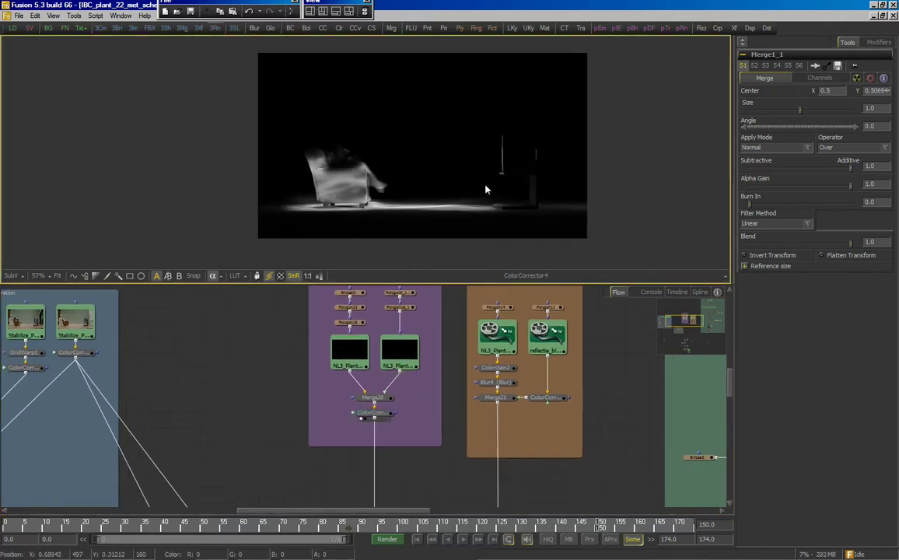
{"action": "key", "text": "c"}
{"action": "key", "text": "a"}
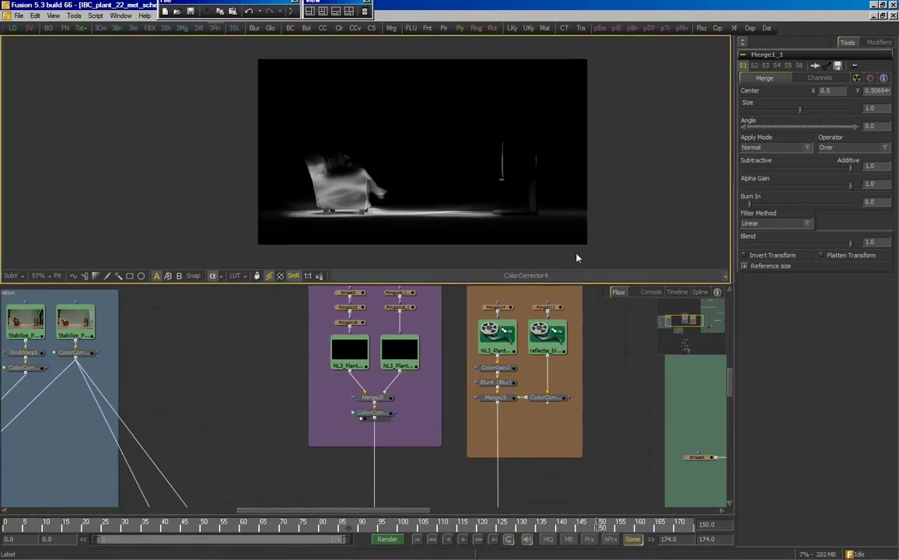
View the Merge8 result in full color to examine the shadow pass over the restored room.
{"action": "scroll", "coordinate": [435, 427], "scroll_direction": "down", "scroll_amount": 8}
{"action": "scroll", "coordinate": [435, 420], "scroll_direction": "down", "scroll_amount": 8}
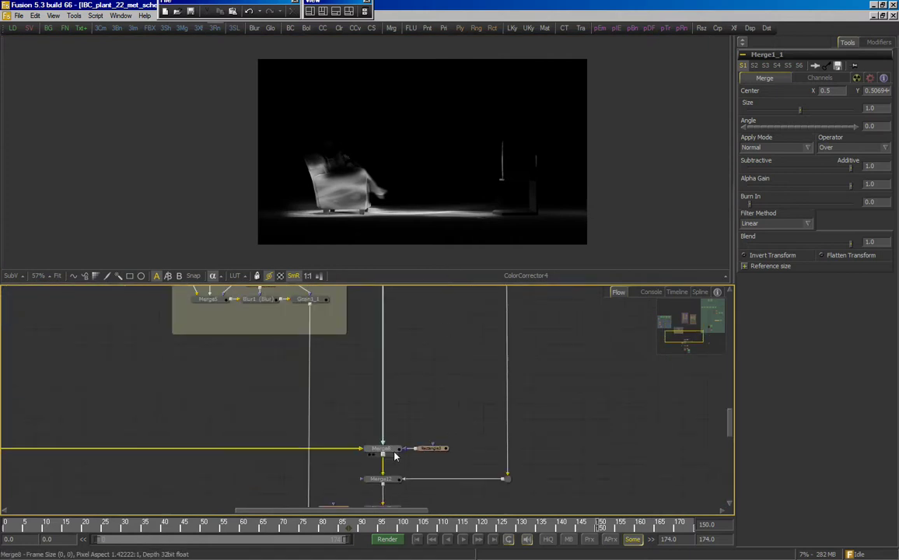
{"action": "left_click_drag", "start_coordinate": [394, 451], "coordinate": [433, 265]}
{"action": "left_click_drag", "start_coordinate": [403, 295], "coordinate": [404, 377]}
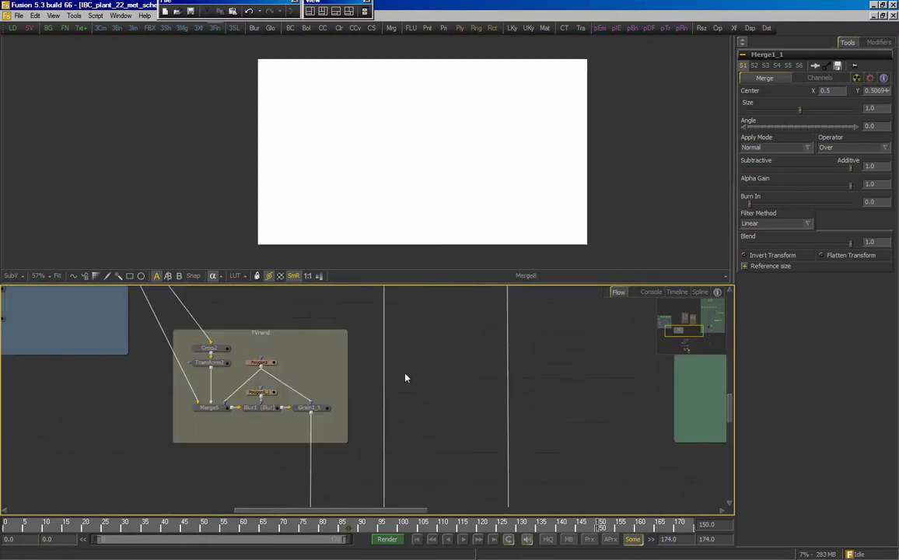
{"action": "scroll", "coordinate": [383, 385], "scroll_direction": "up", "scroll_amount": 5}
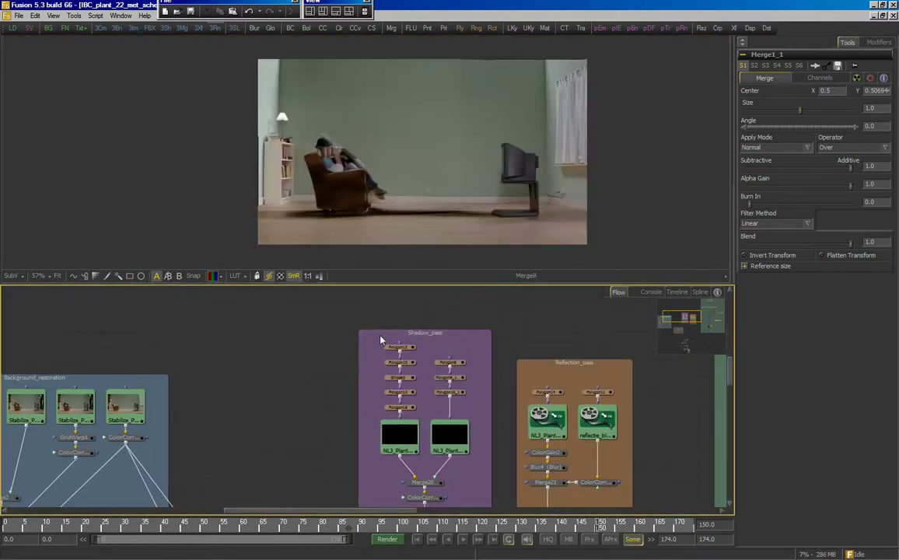
Select all Shadow_pass mask nodes to display their shapes over the Merge8 image, and deselect them.
{"action": "scroll", "coordinate": [406, 234], "scroll_direction": "up", "scroll_amount": 2}
{"action": "left_click_drag", "start_coordinate": [373, 339], "coordinate": [468, 406]}
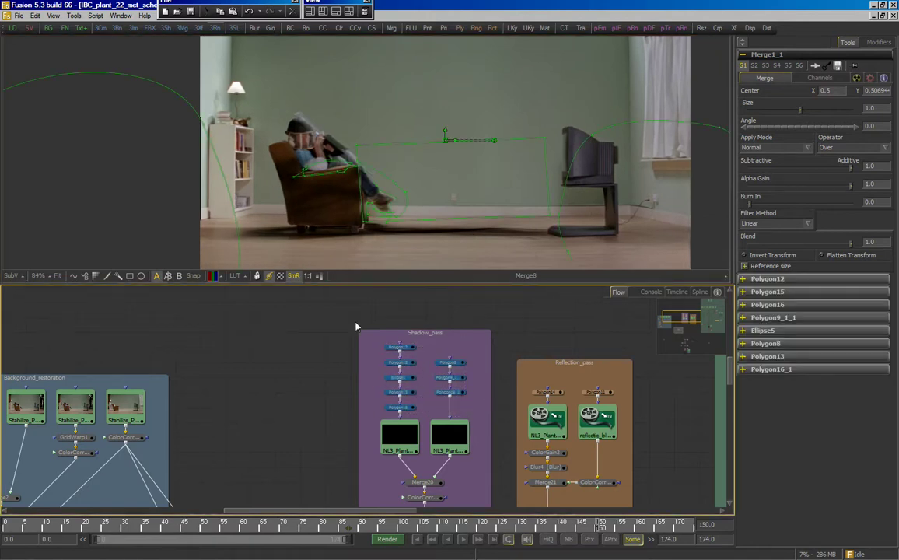
{"action": "left_click", "coordinate": [354, 418]}
{"action": "left_click_drag", "start_coordinate": [401, 417], "coordinate": [373, 416]}
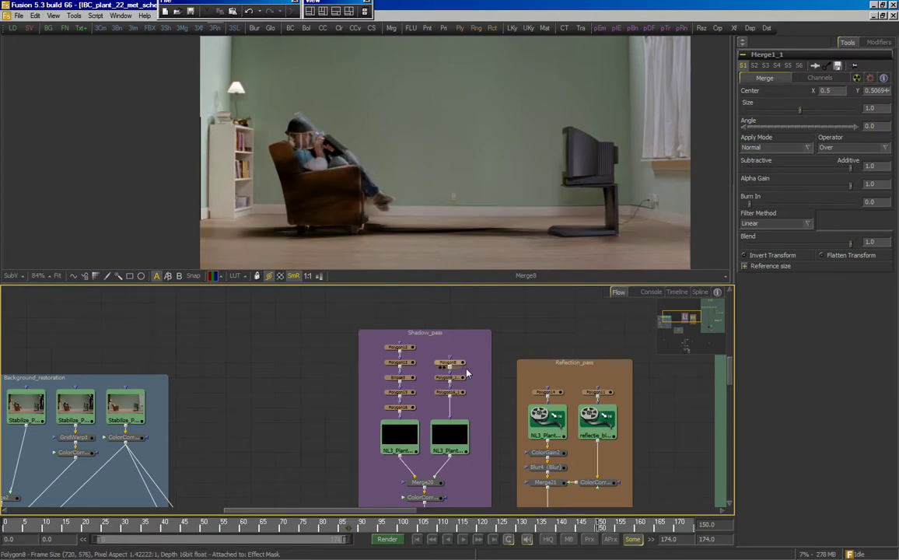
View the NL3_Plant and reflectie_blurred loaders in the Reflection_pass group one after the other.
{"action": "left_click_drag", "start_coordinate": [567, 486], "coordinate": [483, 435]}
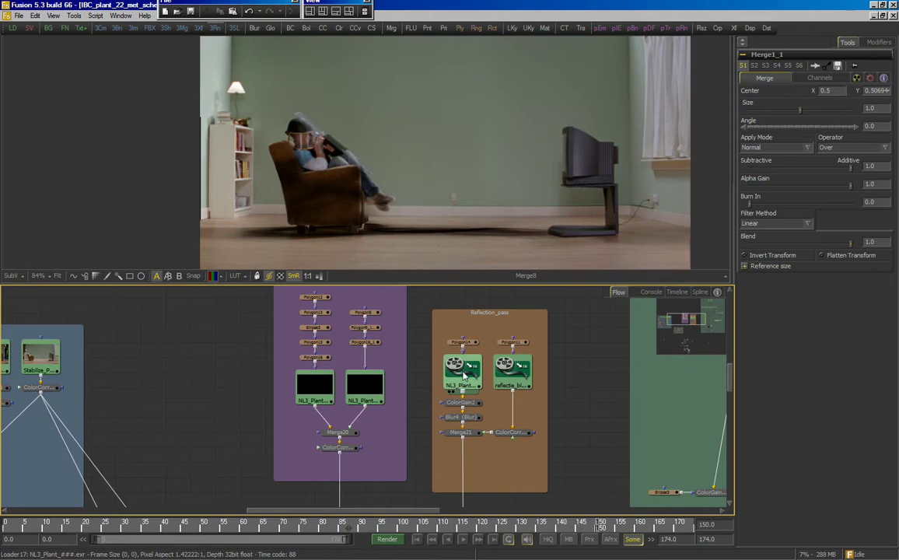
{"action": "left_click_drag", "start_coordinate": [464, 375], "coordinate": [401, 163]}
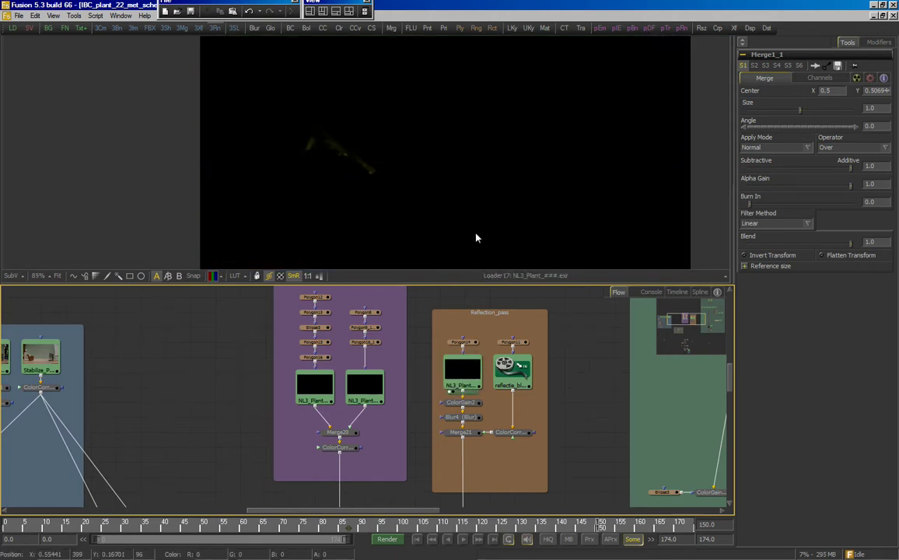
{"action": "left_click_drag", "start_coordinate": [512, 372], "coordinate": [535, 209]}
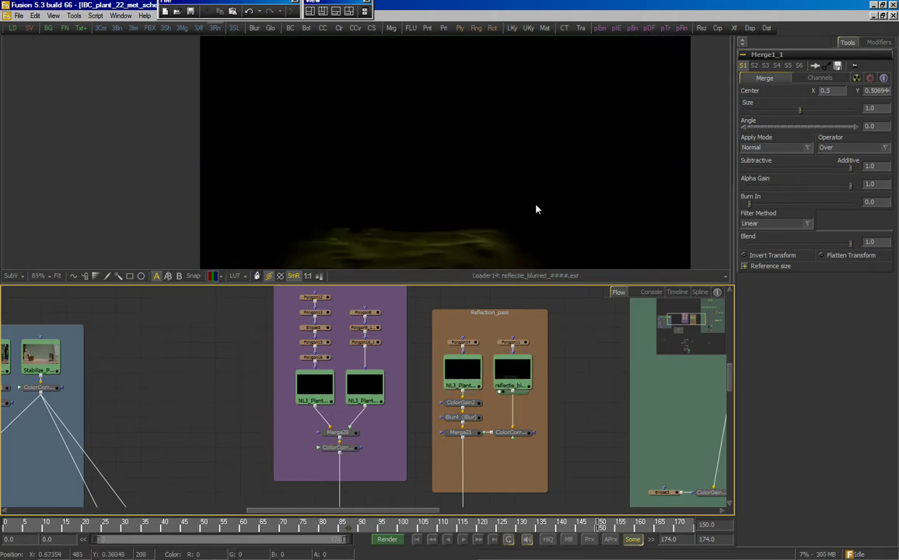
{"action": "scroll", "coordinate": [436, 199], "scroll_direction": "down", "scroll_amount": 2}
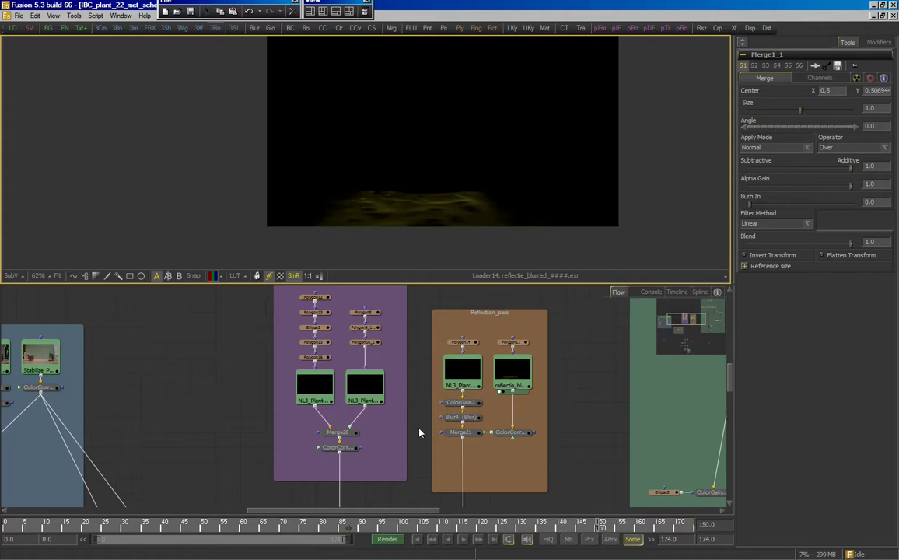
View the Merge12 result and inspect the armchair and the floor up close.
{"action": "left_click_drag", "start_coordinate": [419, 432], "coordinate": [515, 353]}
{"action": "left_click_drag", "start_coordinate": [469, 408], "coordinate": [443, 165]}
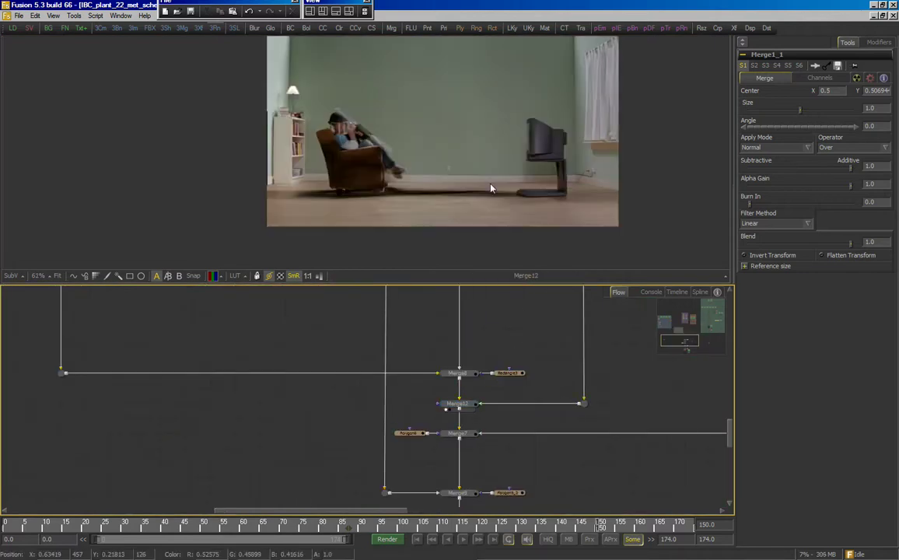
{"action": "scroll", "coordinate": [384, 182], "scroll_direction": "up", "scroll_amount": 4}
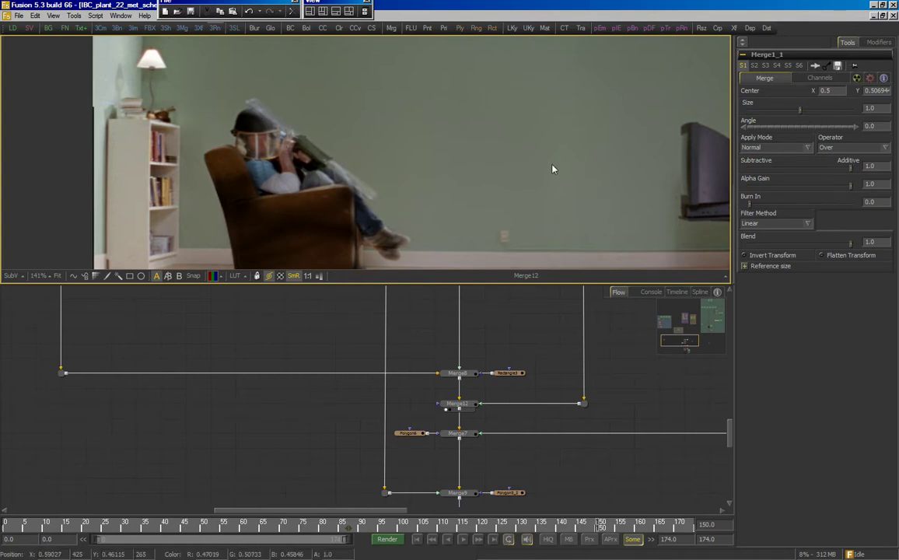
{"action": "scroll", "coordinate": [511, 174], "scroll_direction": "down", "scroll_amount": 1}
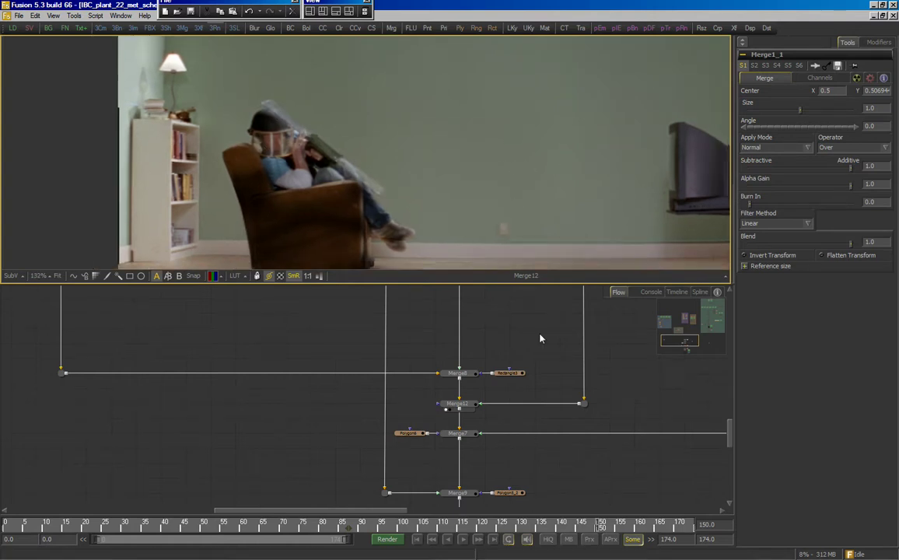
{"action": "left_click_drag", "start_coordinate": [540, 338], "coordinate": [478, 371]}
{"action": "scroll", "coordinate": [466, 374], "scroll_direction": "up", "scroll_amount": 4}
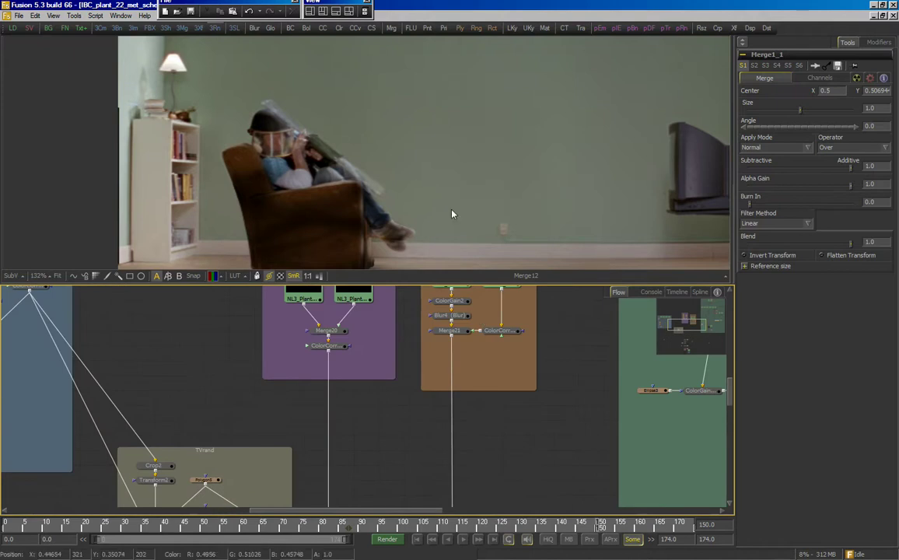
{"action": "left_click_drag", "start_coordinate": [523, 216], "coordinate": [453, 122]}
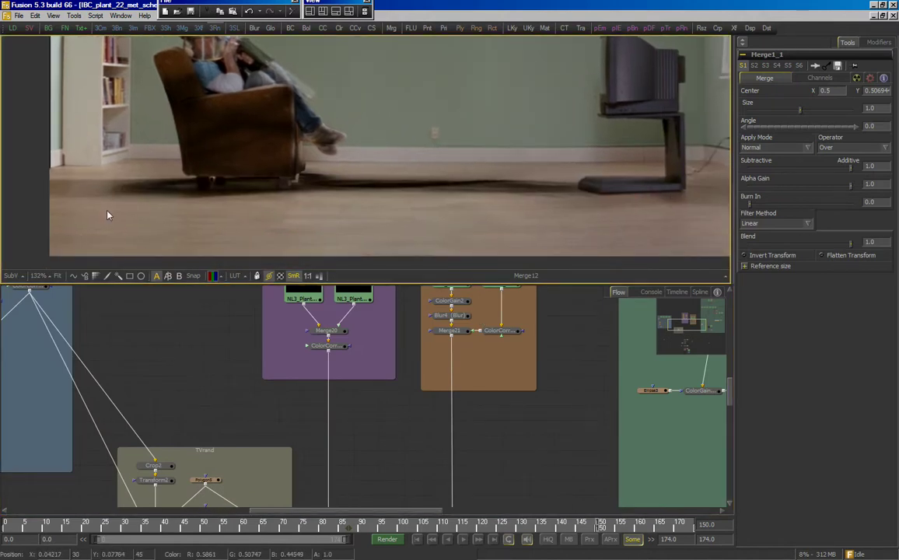
Compare the reflectie_blurred loader with the Merge12 result, and open the Merge12 settings.
{"action": "scroll", "coordinate": [107, 215], "scroll_direction": "down", "scroll_amount": 1}
{"action": "scroll", "coordinate": [479, 315], "scroll_direction": "up", "scroll_amount": 3}
{"action": "left_click_drag", "start_coordinate": [501, 360], "coordinate": [536, 220]}
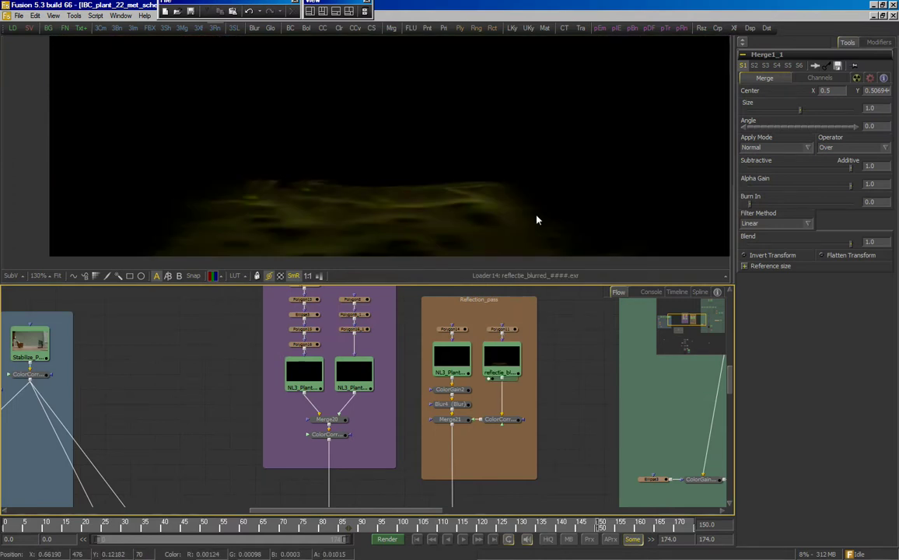
{"action": "scroll", "coordinate": [452, 452], "scroll_direction": "down", "scroll_amount": 10}
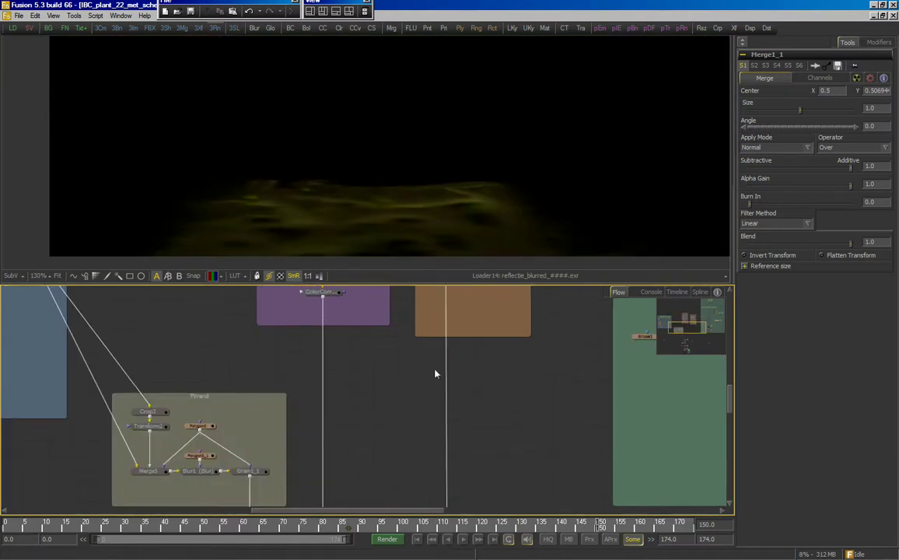
{"action": "left_click_drag", "start_coordinate": [324, 438], "coordinate": [458, 236]}
{"action": "left_click", "coordinate": [333, 427]}
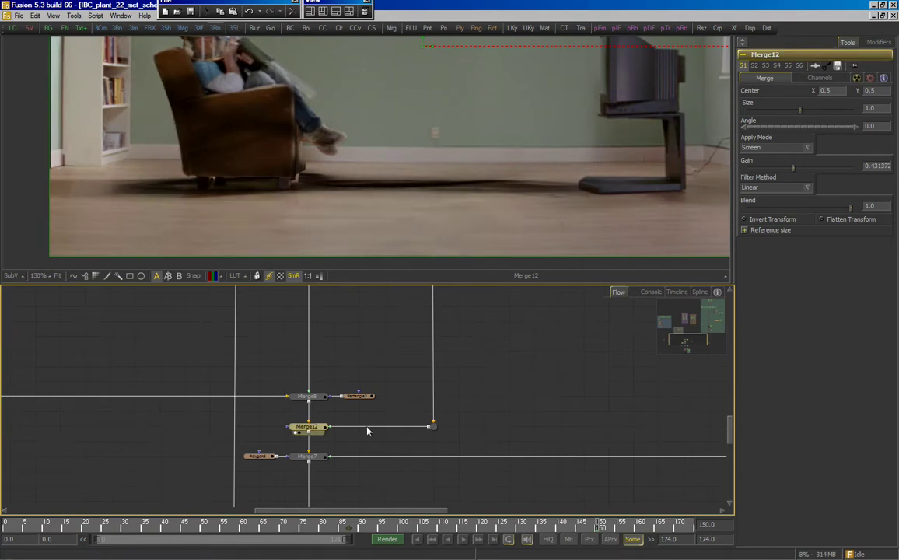
Open the Plant_pjpeg.mov loader and preview its footage at frame 333.
{"action": "left_click_drag", "start_coordinate": [366, 430], "coordinate": [438, 282]}
{"action": "left_click_drag", "start_coordinate": [480, 424], "coordinate": [524, 271]}
{"action": "left_click_drag", "start_coordinate": [510, 316], "coordinate": [445, 458]}
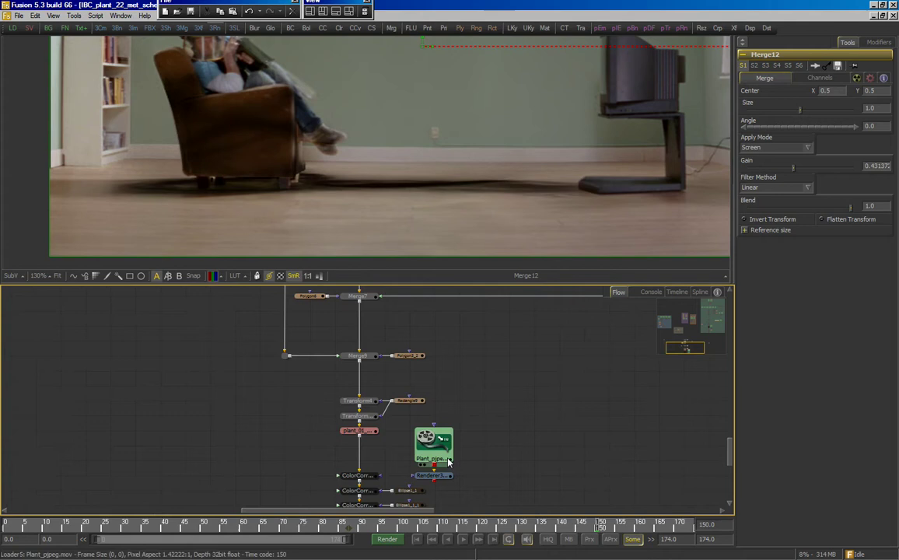
{"action": "left_click", "coordinate": [436, 447]}
{"action": "left_click_drag", "start_coordinate": [745, 522], "coordinate": [851, 521]}
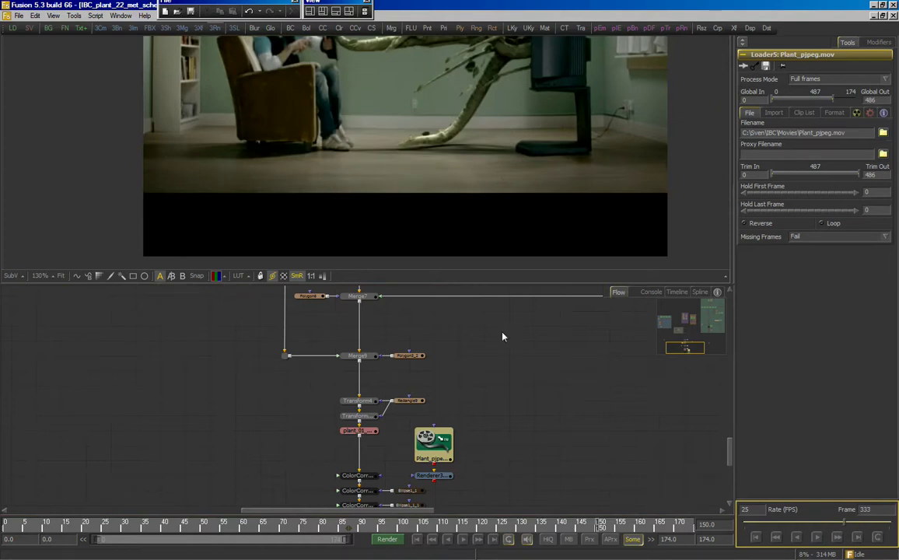
Inspect the upper part of the previewed movie frame, and view the Merge12 result for comparison.
{"action": "left_click_drag", "start_coordinate": [471, 338], "coordinate": [349, 472]}
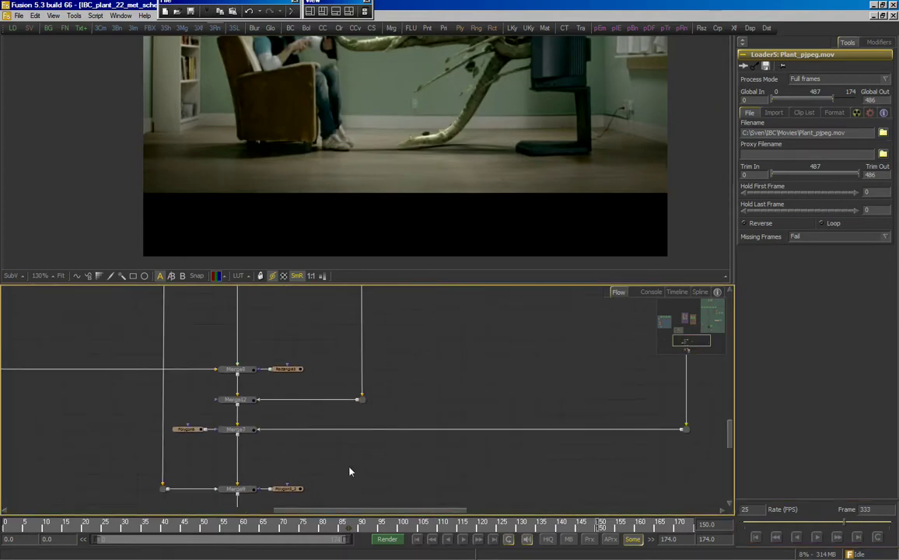
{"action": "left_click_drag", "start_coordinate": [498, 167], "coordinate": [472, 226]}
{"action": "left_click", "coordinate": [235, 399]}
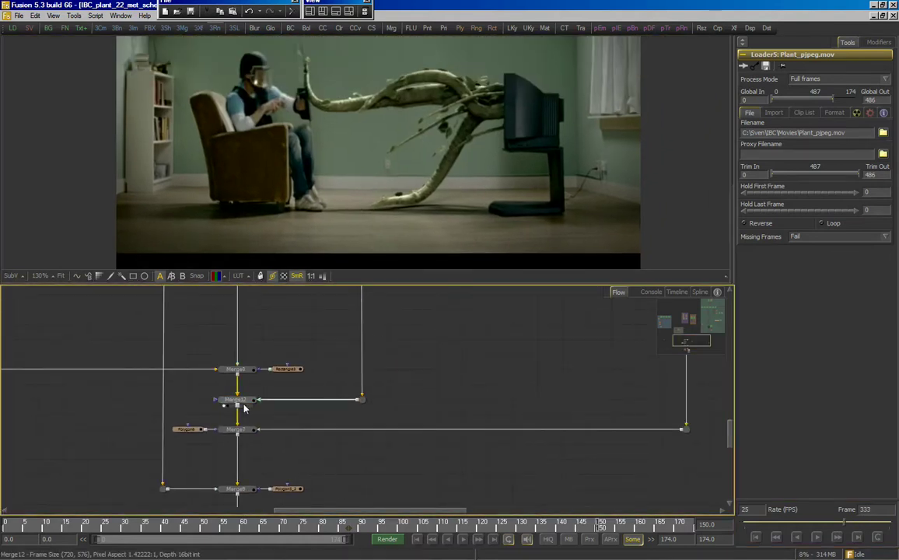
{"action": "scroll", "coordinate": [429, 165], "scroll_direction": "down", "scroll_amount": 2}
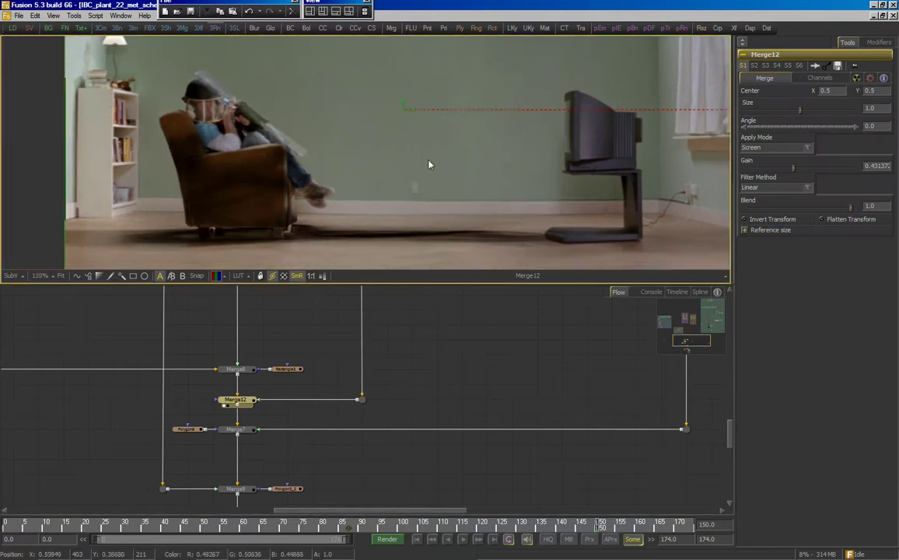
Go to the plant render section of the flow and view the MASK_plant loader and the NL3_Plant loader beside it.
{"action": "left_click_drag", "start_coordinate": [527, 297], "coordinate": [388, 478]}
{"action": "mouse_move", "coordinate": [476, 306]}
{"action": "left_mouse_down"}
{"action": "mouse_move", "coordinate": [352, 452]}
{"action": "mouse_move", "coordinate": [449, 420]}
{"action": "left_mouse_up"}
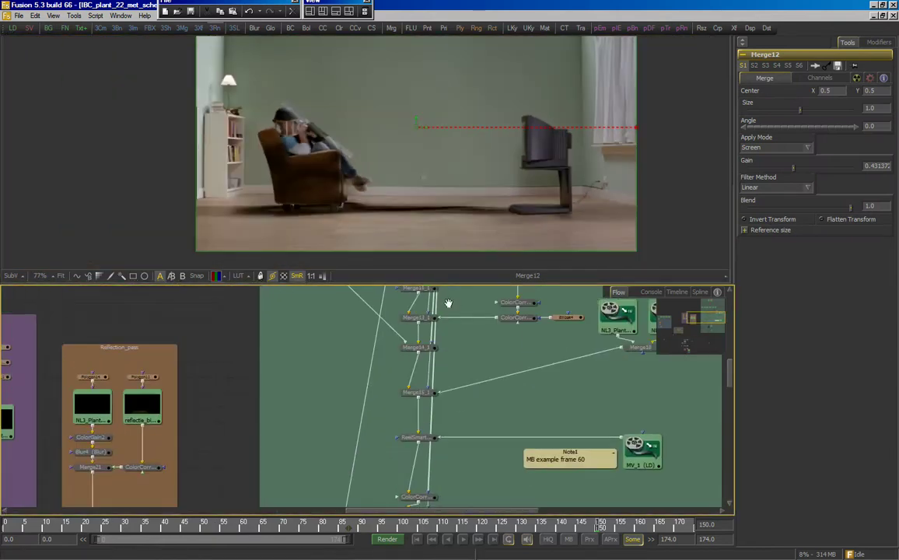
{"action": "mouse_move", "coordinate": [447, 304]}
{"action": "left_mouse_down"}
{"action": "mouse_move", "coordinate": [441, 451]}
{"action": "mouse_move", "coordinate": [431, 442]}
{"action": "left_mouse_up"}
{"action": "scroll", "coordinate": [498, 327], "scroll_direction": "down", "scroll_amount": 3}
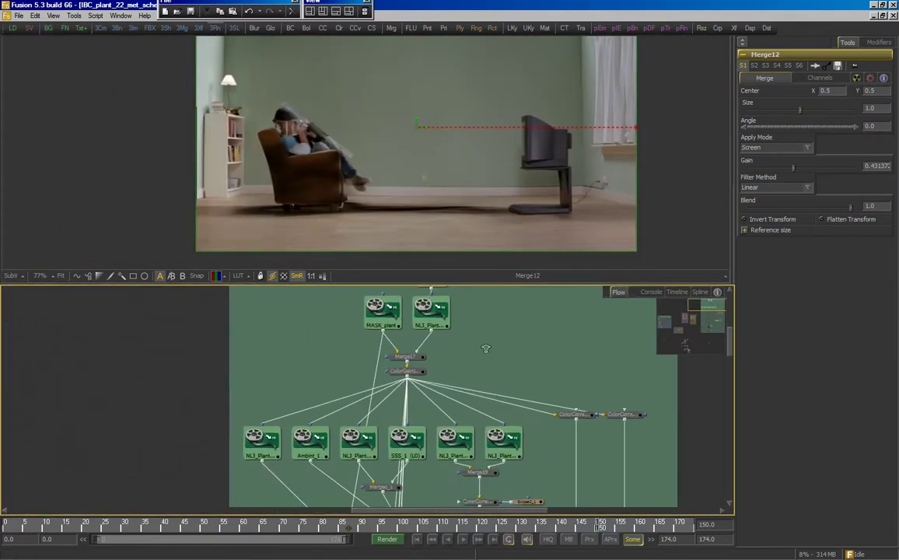
{"action": "left_click_drag", "start_coordinate": [392, 331], "coordinate": [353, 168]}
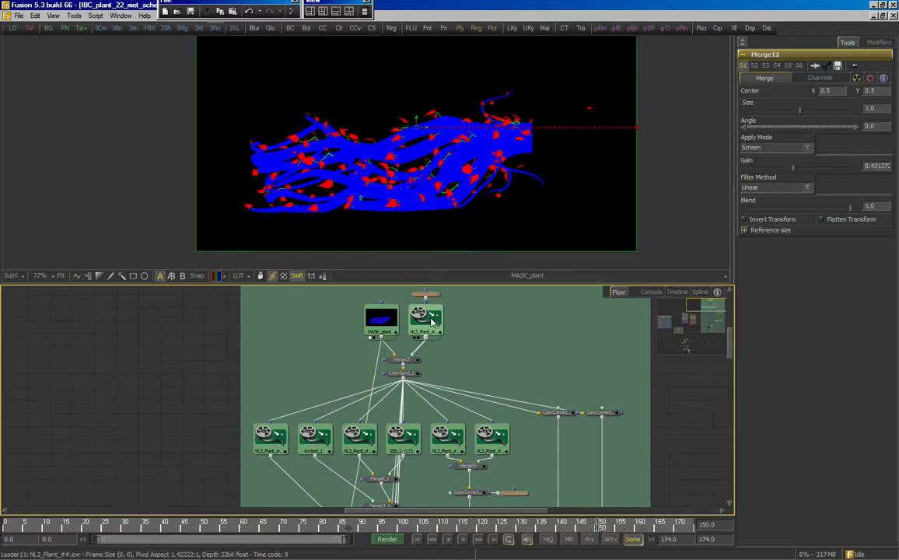
{"action": "left_click_drag", "start_coordinate": [425, 317], "coordinate": [474, 177]}
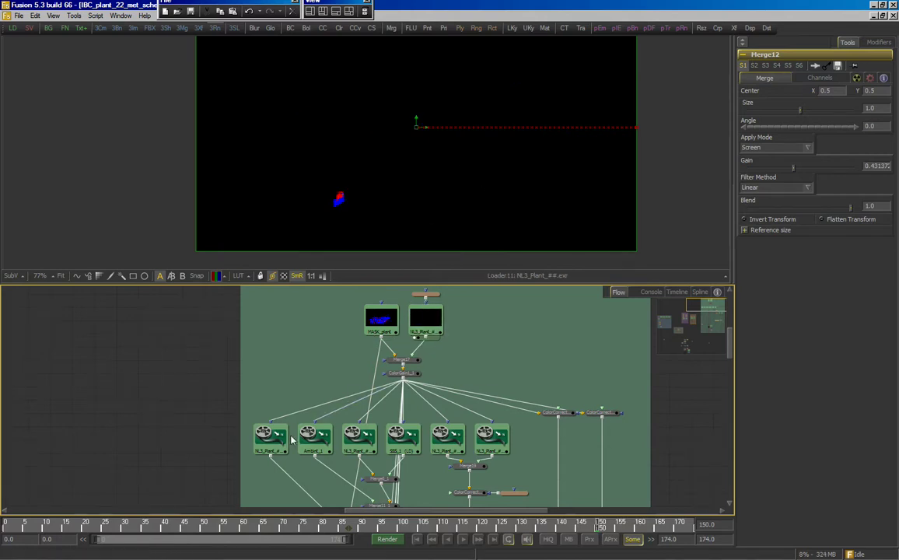
View the first three plant pass loaders in the row below ColorGain1_1, including the Ambient_1 pass.
{"action": "left_click_drag", "start_coordinate": [270, 437], "coordinate": [477, 227]}
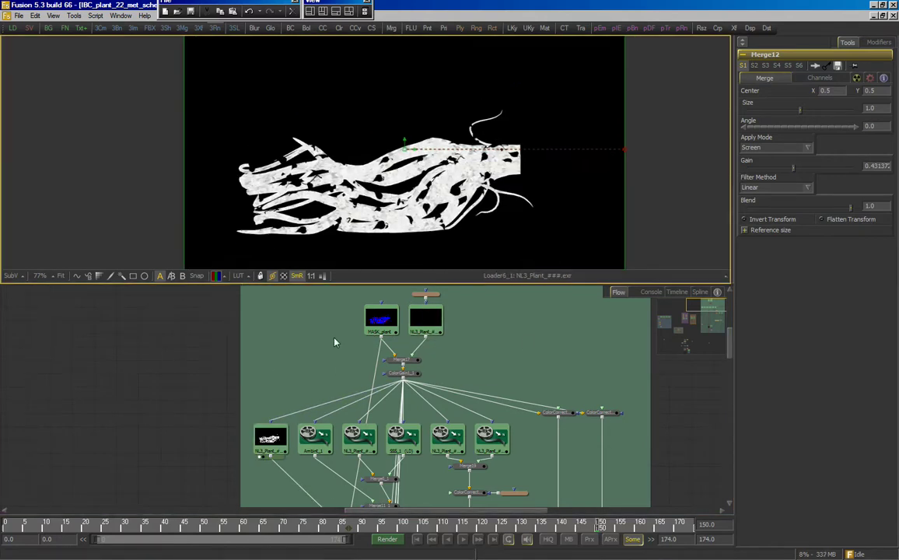
{"action": "left_click_drag", "start_coordinate": [316, 445], "coordinate": [352, 227]}
{"action": "left_click_drag", "start_coordinate": [409, 255], "coordinate": [414, 248]}
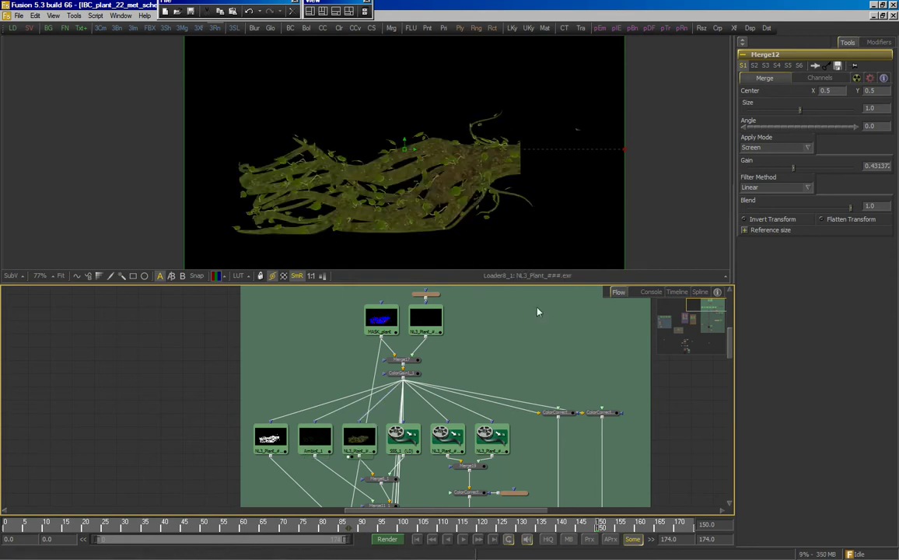
View the SSS_1 pass and the two NL3_Plant lighting passes beside it.
{"action": "left_click_drag", "start_coordinate": [406, 449], "coordinate": [480, 201]}
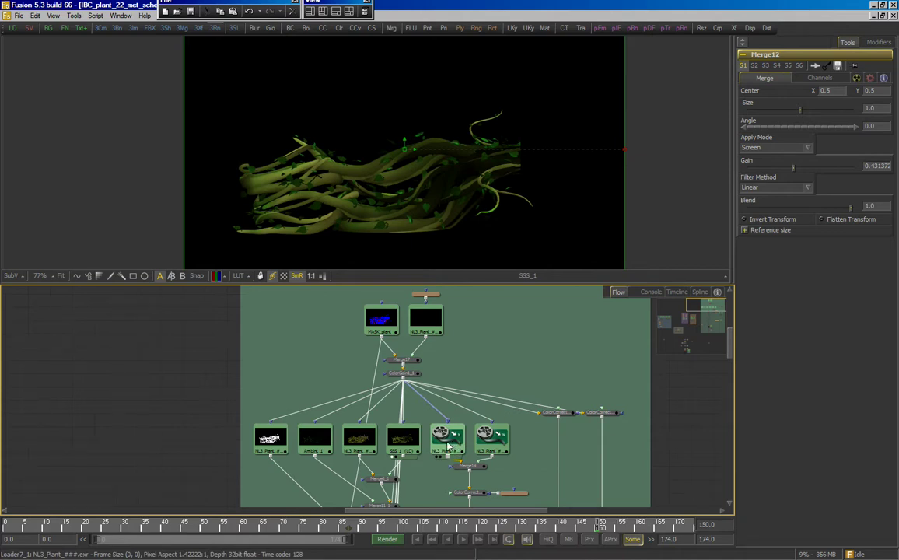
{"action": "left_click_drag", "start_coordinate": [448, 445], "coordinate": [369, 167]}
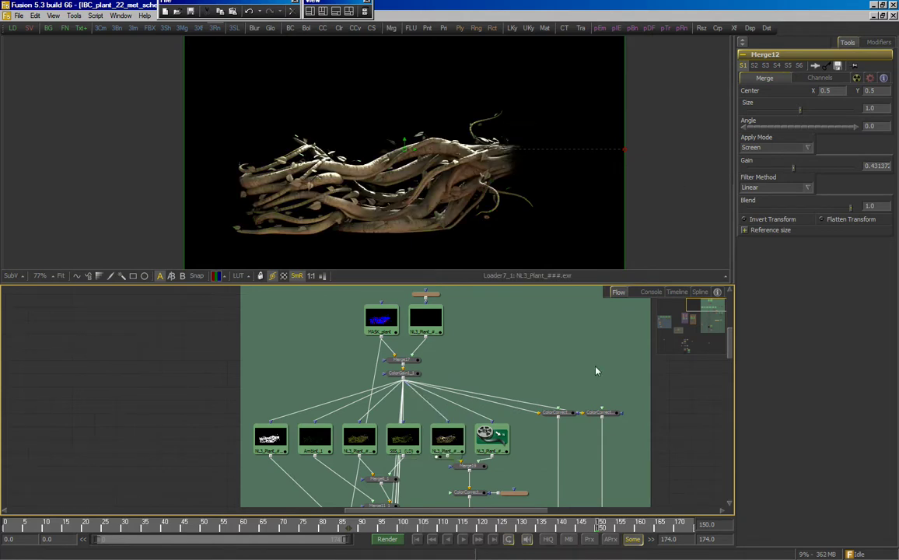
{"action": "left_click_drag", "start_coordinate": [492, 440], "coordinate": [514, 251]}
{"action": "scroll", "coordinate": [513, 251], "scroll_direction": "down", "scroll_amount": 2}
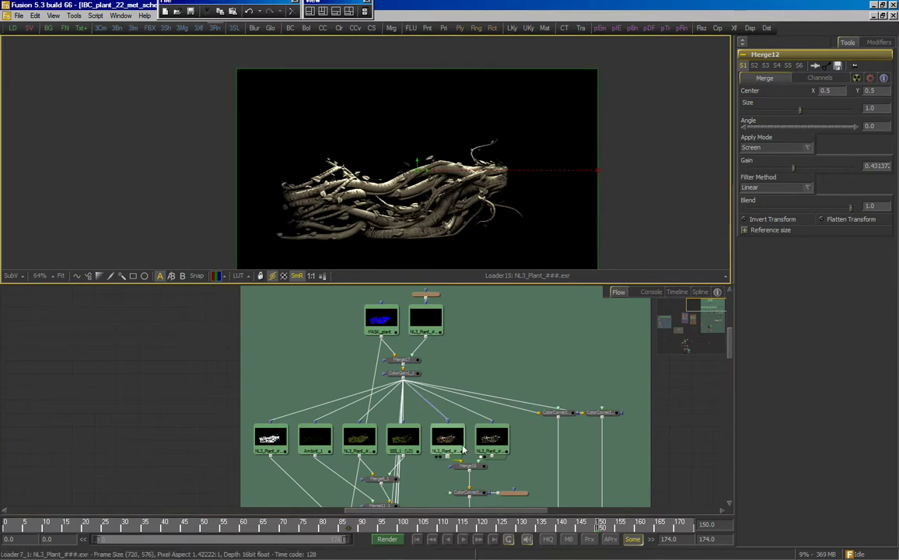
{"action": "left_click_drag", "start_coordinate": [445, 213], "coordinate": [433, 195]}
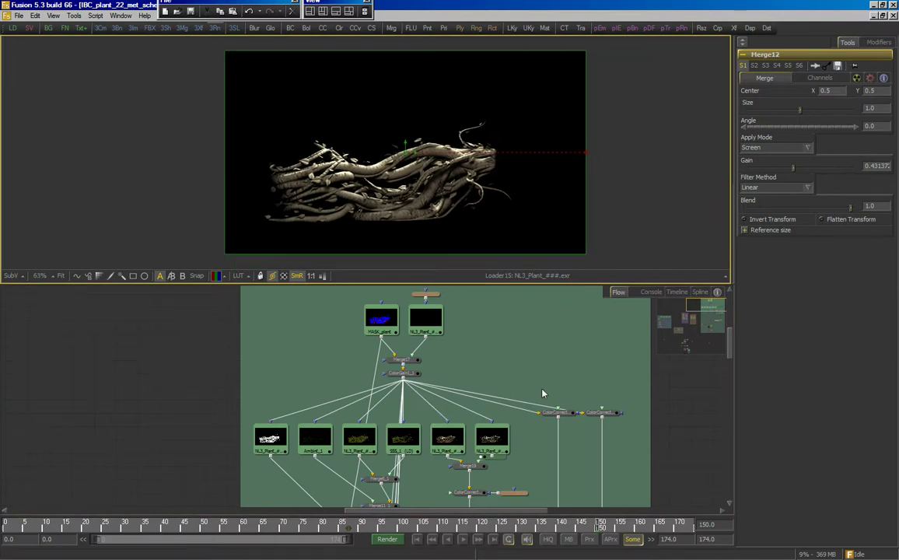
View the Merge6_1 result, which combines the plant colour pass with SSS_1, and inspect it up close.
{"action": "left_click_drag", "start_coordinate": [494, 481], "coordinate": [504, 416]}
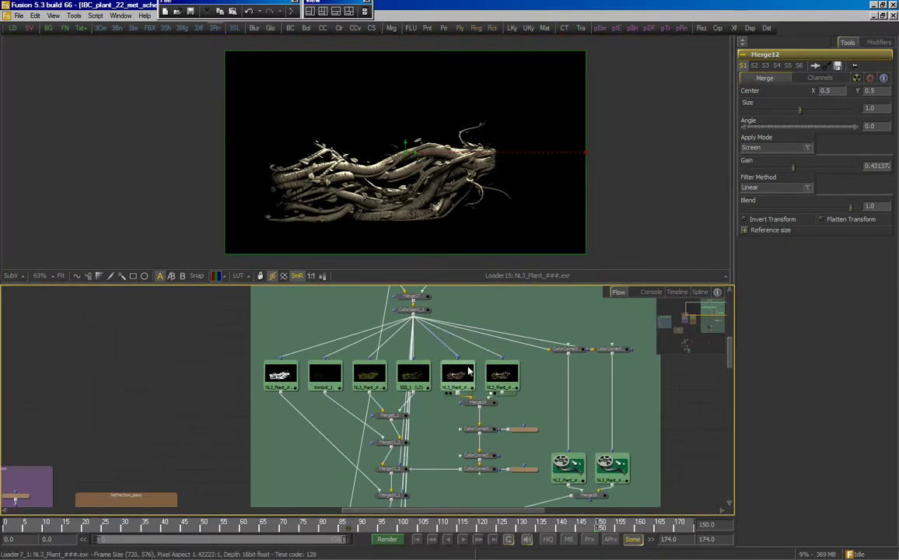
{"action": "left_click_drag", "start_coordinate": [369, 376], "coordinate": [489, 249]}
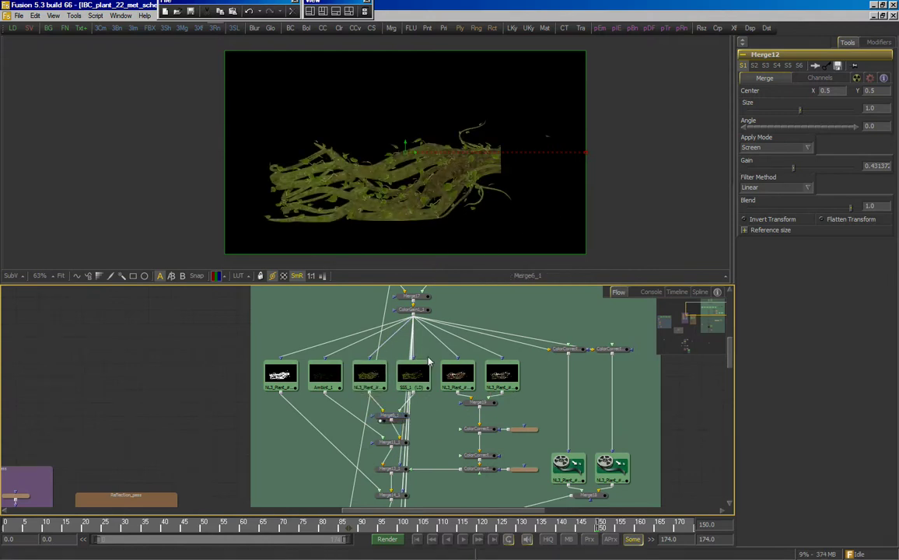
{"action": "left_click_drag", "start_coordinate": [375, 188], "coordinate": [376, 203]}
{"action": "scroll", "coordinate": [375, 203], "scroll_direction": "up", "scroll_amount": 1}
{"action": "scroll", "coordinate": [504, 170], "scroll_direction": "up", "scroll_amount": 1}
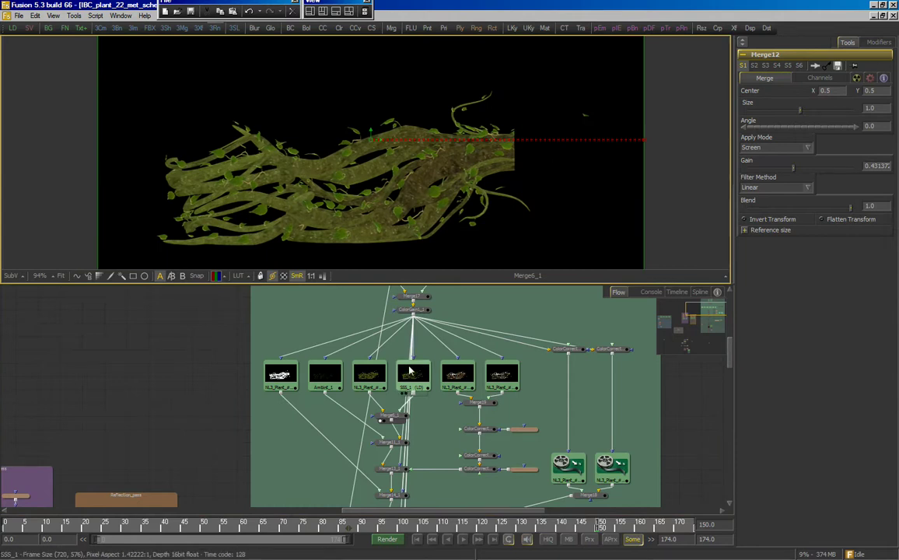
Open the Merge6_1 settings and view the results of the two merges below it, ending at Merge13_1.
{"action": "left_click", "coordinate": [389, 416]}
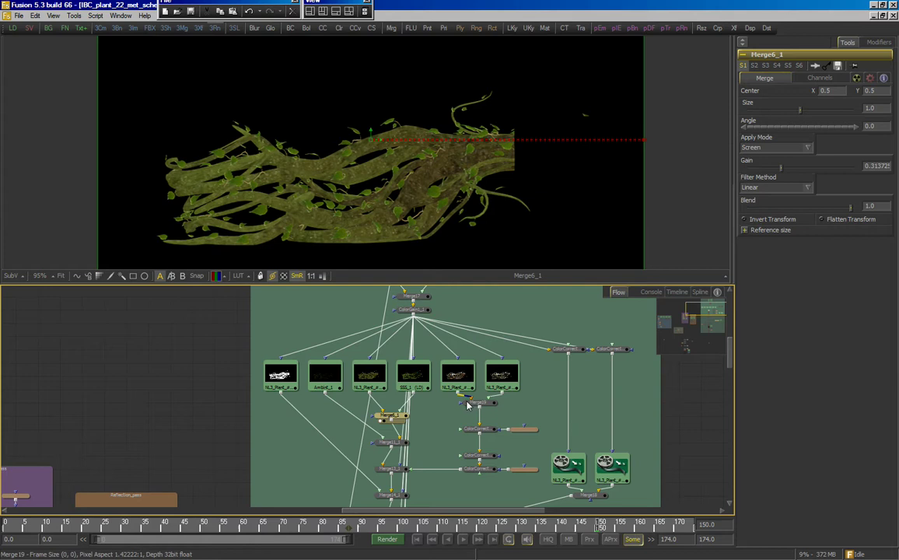
{"action": "left_click", "coordinate": [381, 448]}
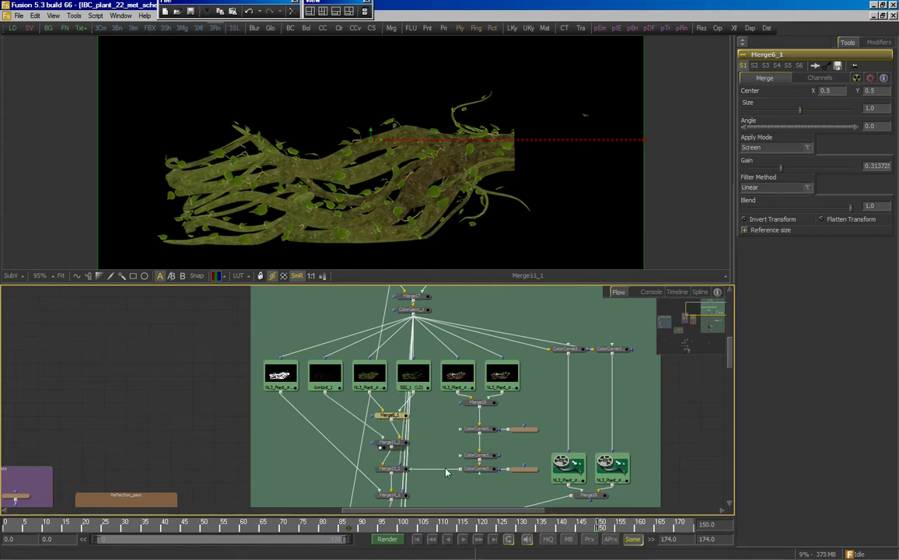
{"action": "left_click", "coordinate": [381, 474]}
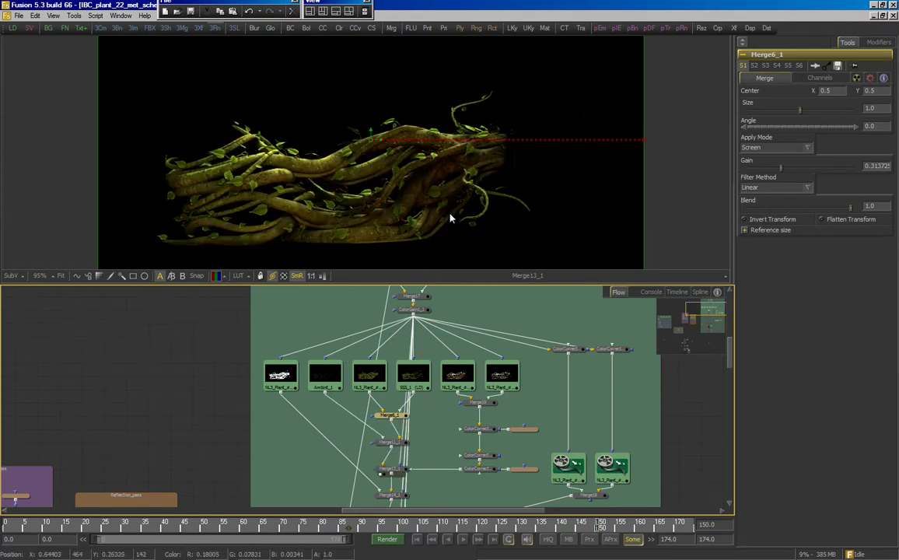
View the two lighting passes, Merge19 and its colour correctors, and compare them with the Merge13_1 result.
{"action": "left_click_drag", "start_coordinate": [464, 378], "coordinate": [469, 253]}
{"action": "left_click_drag", "start_coordinate": [507, 378], "coordinate": [516, 261]}
{"action": "left_click_drag", "start_coordinate": [488, 405], "coordinate": [523, 261]}
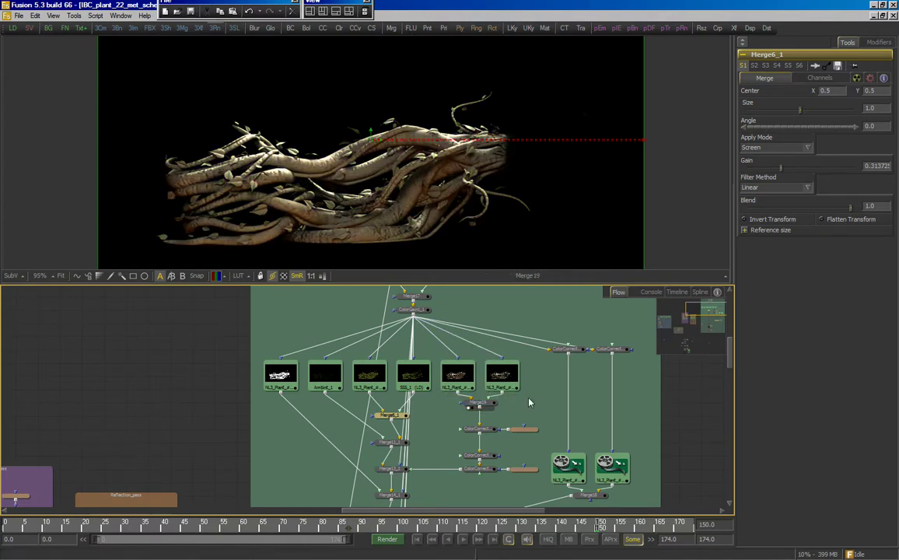
{"action": "left_click_drag", "start_coordinate": [487, 431], "coordinate": [520, 260]}
{"action": "left_click_drag", "start_coordinate": [488, 457], "coordinate": [519, 260]}
{"action": "key", "text": "1"}
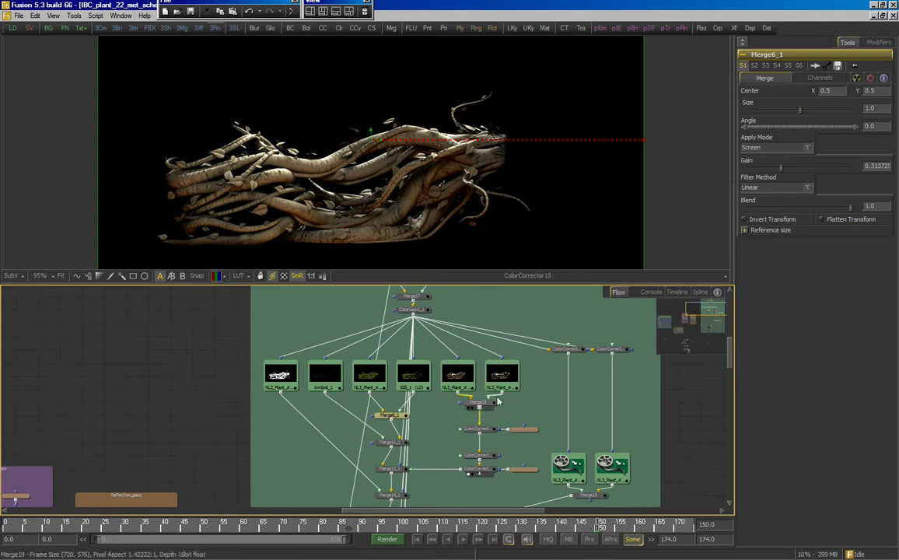
{"action": "key", "text": "1"}
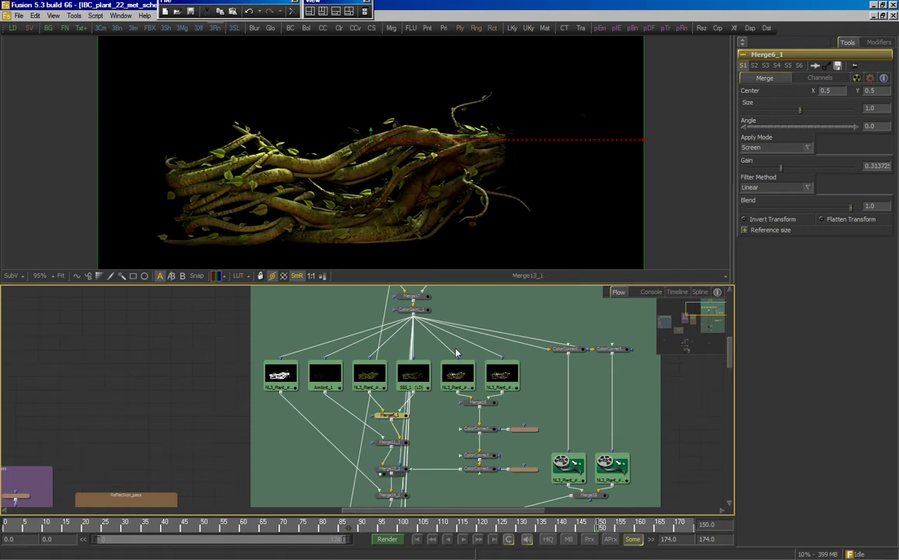
View the Merge14_1 result and inspect the plant's branches and leaves up close.
{"action": "left_click_drag", "start_coordinate": [453, 458], "coordinate": [457, 380]}
{"action": "left_click_drag", "start_coordinate": [403, 421], "coordinate": [401, 245]}
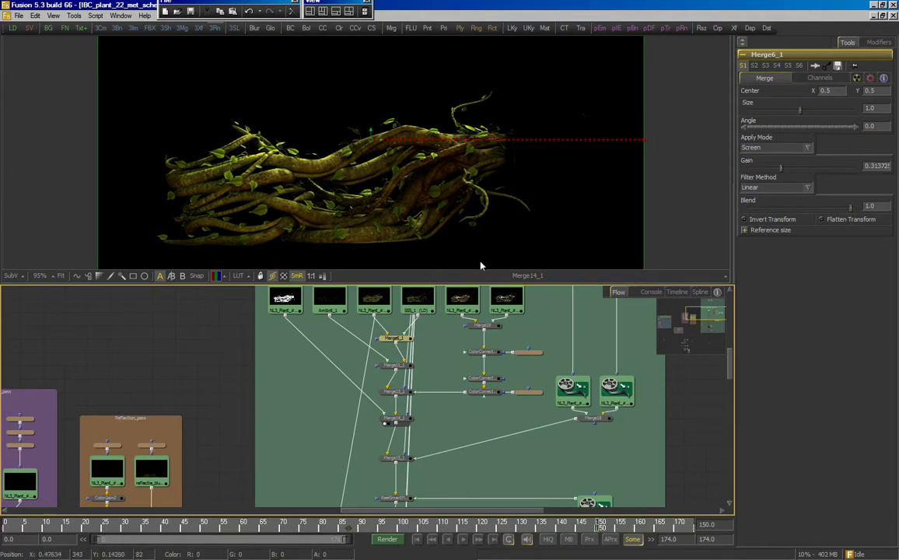
{"action": "scroll", "coordinate": [377, 184], "scroll_direction": "up", "scroll_amount": 3}
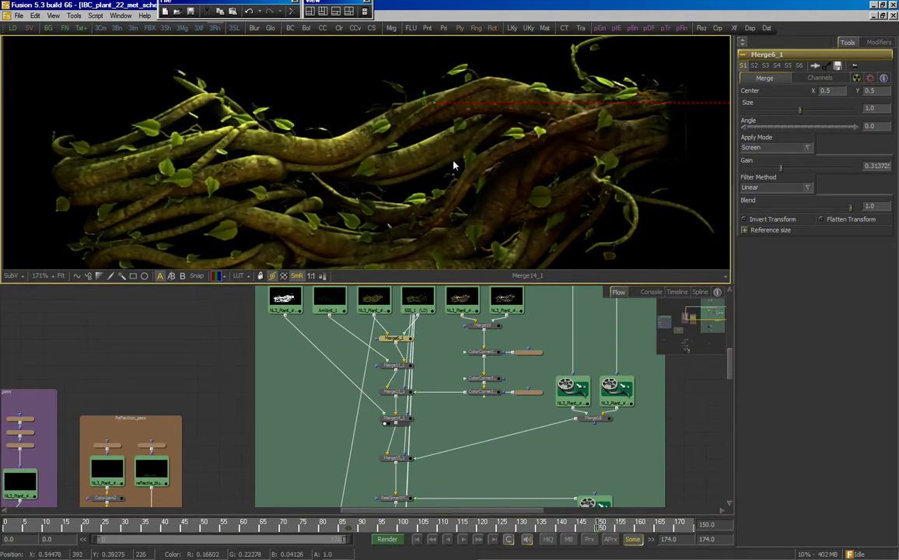
{"action": "scroll", "coordinate": [544, 134], "scroll_direction": "down", "scroll_amount": 2}
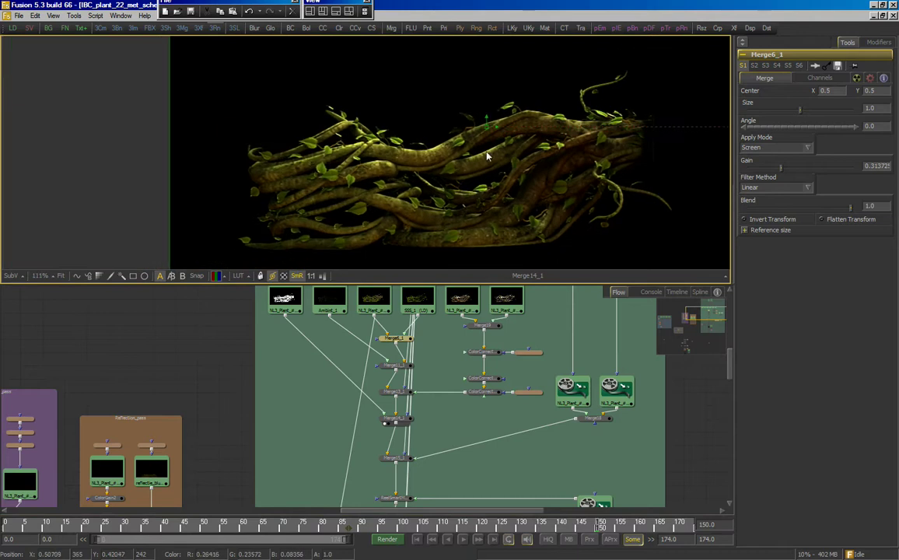
{"action": "scroll", "coordinate": [457, 161], "scroll_direction": "up", "scroll_amount": 2}
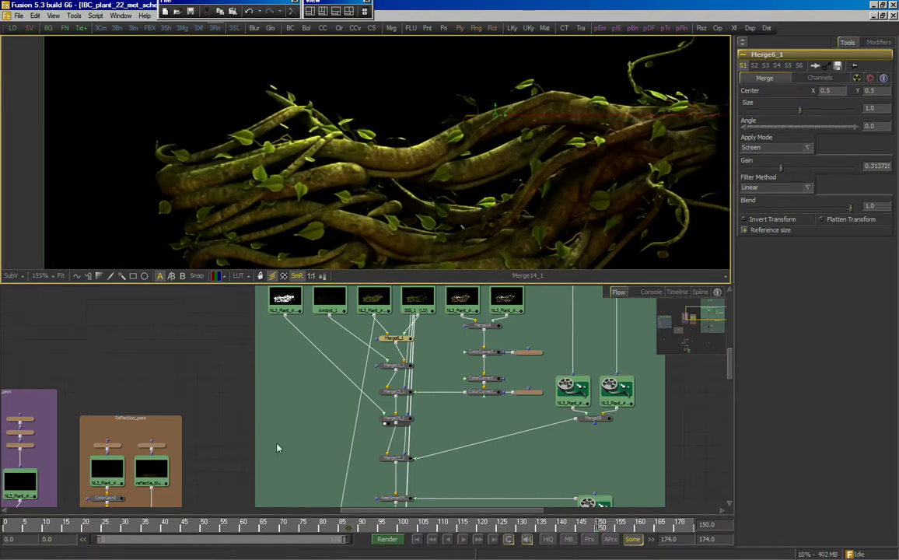
Open the Plant_pjpeg.mov loader and preview its footage at frame 335.
{"action": "left_click_drag", "start_coordinate": [278, 447], "coordinate": [361, 395]}
{"action": "left_click_drag", "start_coordinate": [257, 490], "coordinate": [396, 347]}
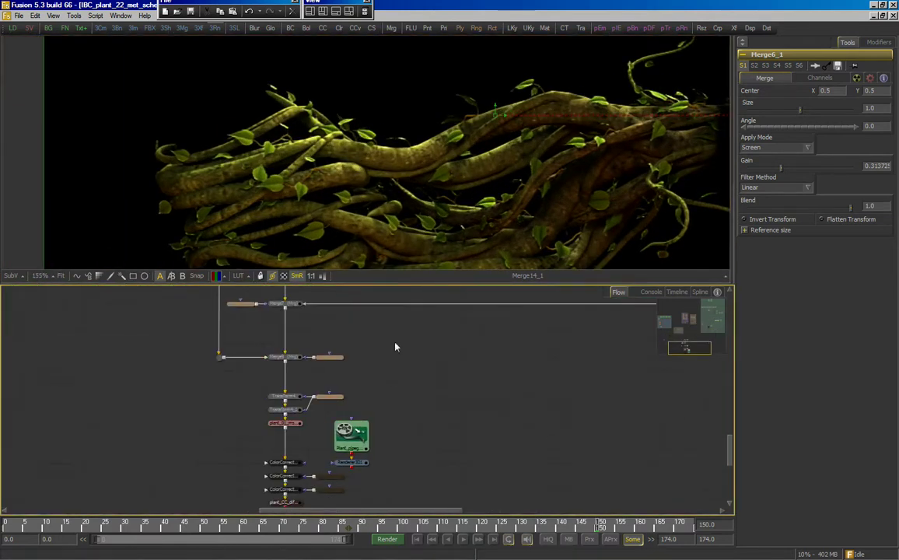
{"action": "left_click", "coordinate": [351, 435]}
{"action": "key", "text": "1"}
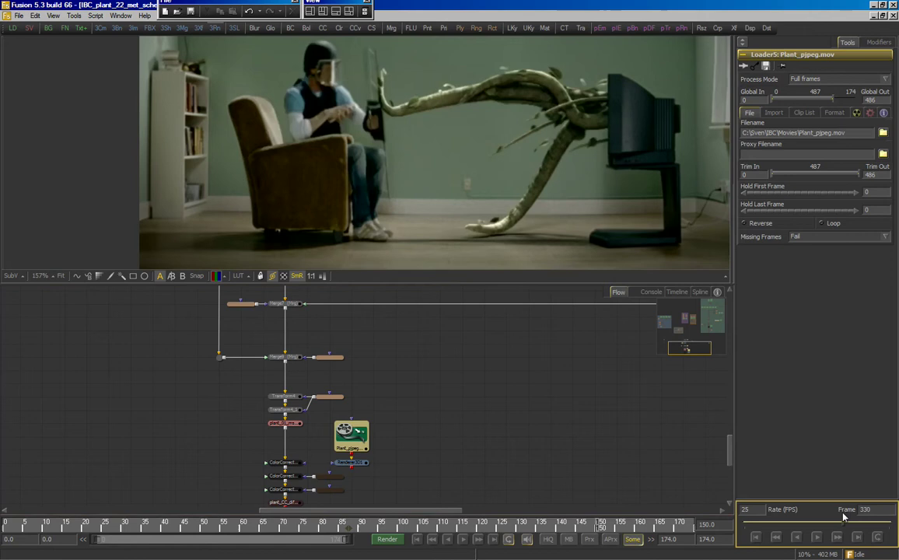
{"action": "left_click", "coordinate": [844, 519]}
Return to the plant renders and view the two NL3_Plant loaders that feed Merge18.
{"action": "left_click_drag", "start_coordinate": [445, 321], "coordinate": [328, 546]}
{"action": "left_click_drag", "start_coordinate": [498, 293], "coordinate": [395, 424]}
{"action": "left_click_drag", "start_coordinate": [520, 364], "coordinate": [436, 471]}
{"action": "left_click_drag", "start_coordinate": [576, 371], "coordinate": [568, 429]}
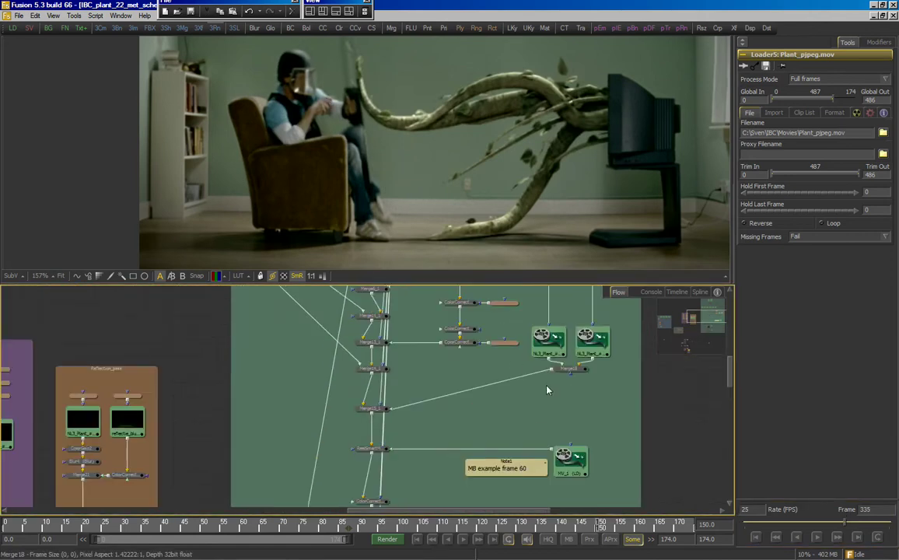
{"action": "left_click_drag", "start_coordinate": [550, 342], "coordinate": [498, 176]}
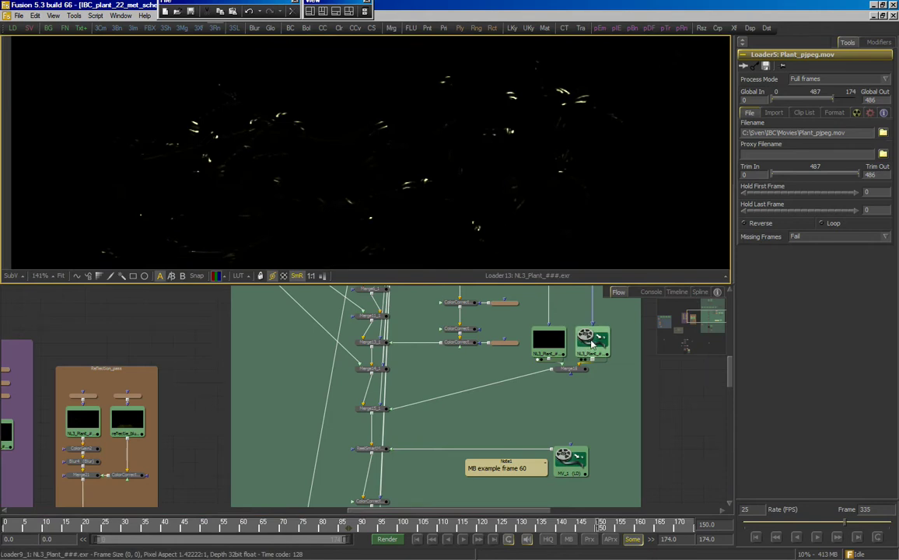
{"action": "left_click_drag", "start_coordinate": [597, 344], "coordinate": [493, 155]}
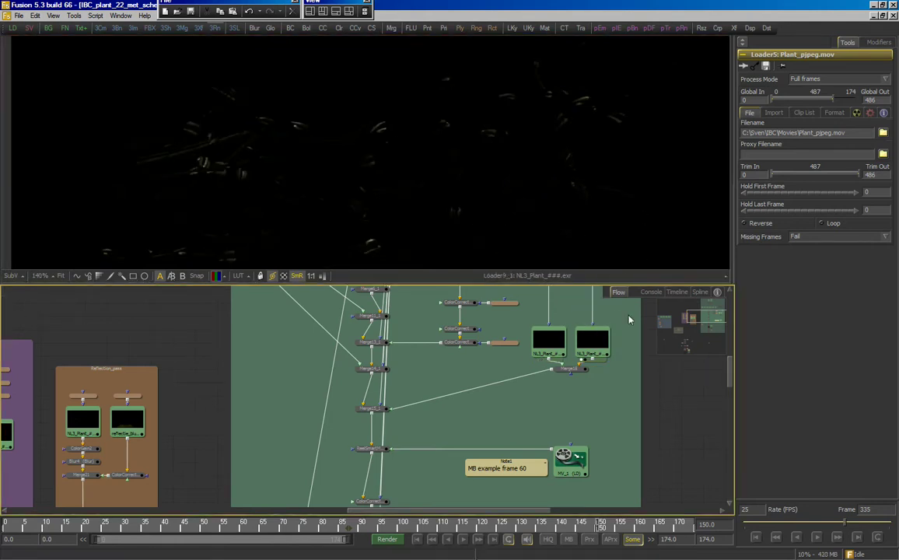
View the Merge15_1 result at frame 60 and open its settings.
{"action": "left_click_drag", "start_coordinate": [371, 410], "coordinate": [432, 233]}
{"action": "left_click", "coordinate": [371, 409]}
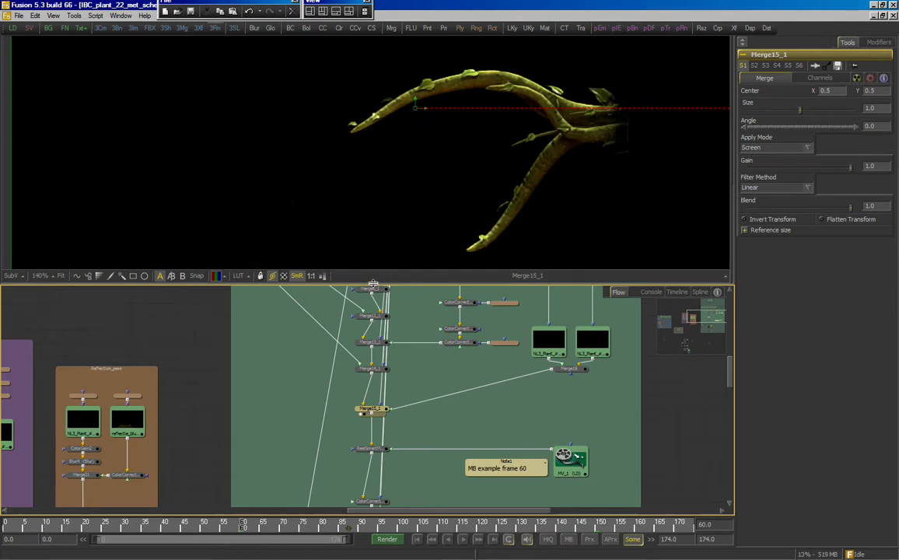
Open the Plant_pjpeg.mov loader again and preview its footage at frame 190.
{"action": "left_click_drag", "start_coordinate": [217, 484], "coordinate": [288, 315]}
{"action": "left_click_drag", "start_coordinate": [365, 486], "coordinate": [398, 311]}
{"action": "left_click_drag", "start_coordinate": [322, 500], "coordinate": [553, 299]}
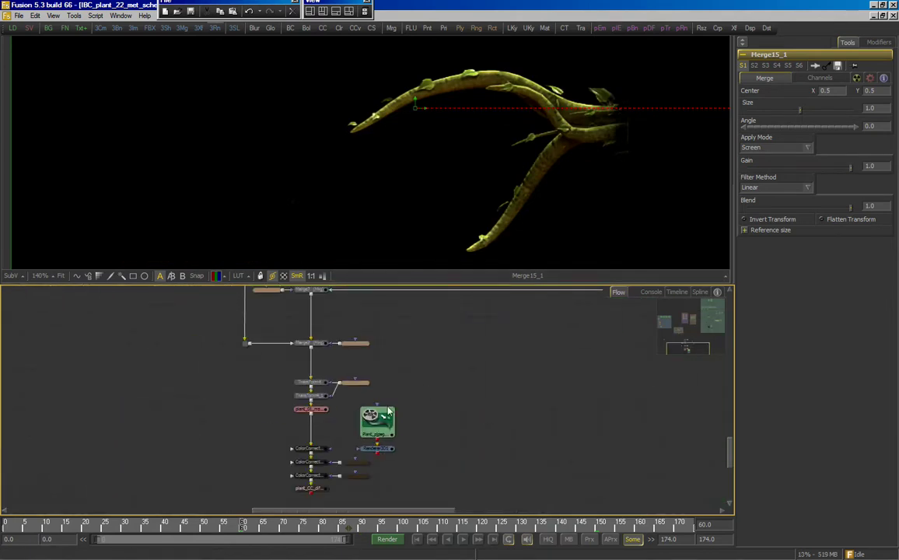
{"action": "left_click", "coordinate": [379, 421]}
{"action": "left_click_drag", "start_coordinate": [746, 522], "coordinate": [803, 523]}
Compare the ReelSmart Motion Blur result in the plant section with the unblurred Merge15_1 result.
{"action": "left_click_drag", "start_coordinate": [606, 311], "coordinate": [386, 467]}
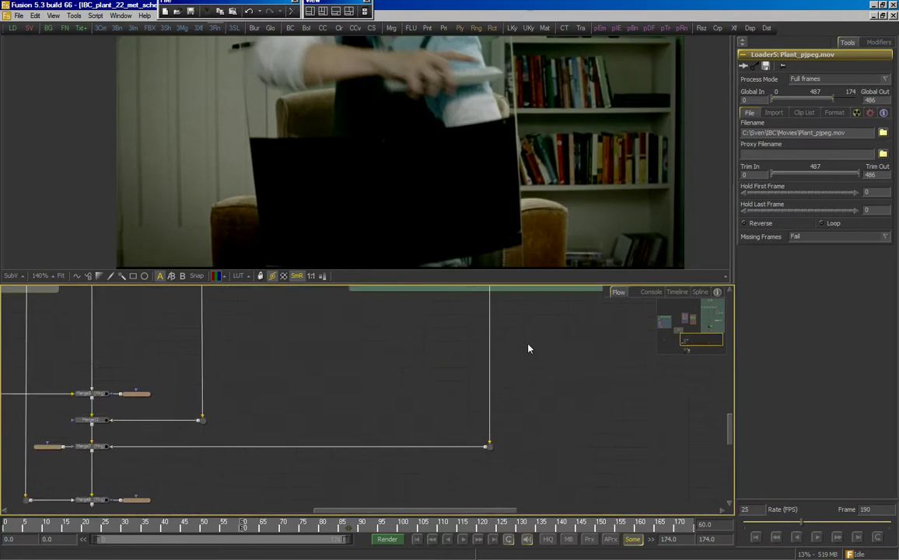
{"action": "left_click_drag", "start_coordinate": [519, 311], "coordinate": [425, 481]}
{"action": "left_click_drag", "start_coordinate": [403, 350], "coordinate": [502, 128]}
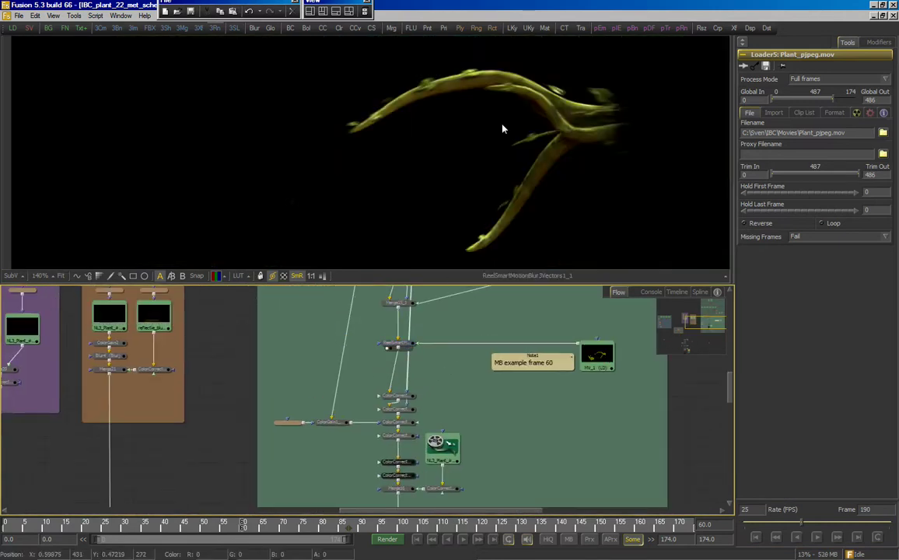
{"action": "left_click_drag", "start_coordinate": [397, 303], "coordinate": [395, 168]}
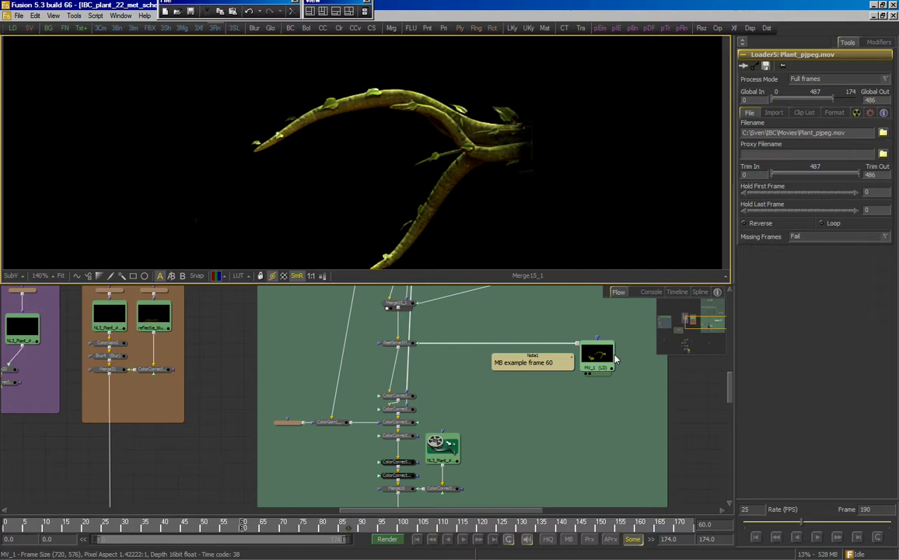
View the MV_1 motion vector pass and examine its red and green channels separately.
{"action": "left_click_drag", "start_coordinate": [598, 360], "coordinate": [513, 101]}
{"action": "left_click_drag", "start_coordinate": [514, 101], "coordinate": [477, 101]}
{"action": "left_click_drag", "start_coordinate": [387, 140], "coordinate": [428, 155]}
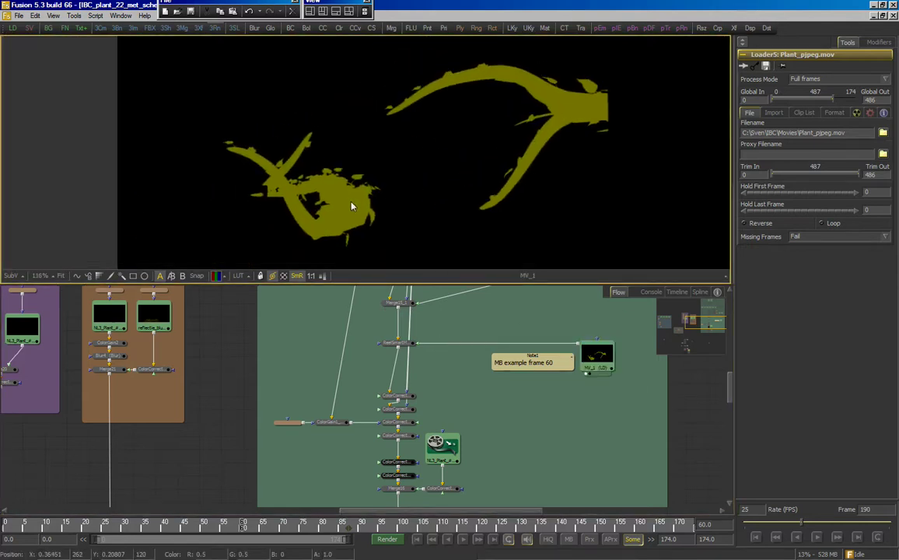
{"action": "left_click_drag", "start_coordinate": [356, 172], "coordinate": [366, 160]}
{"action": "key", "text": "r"}
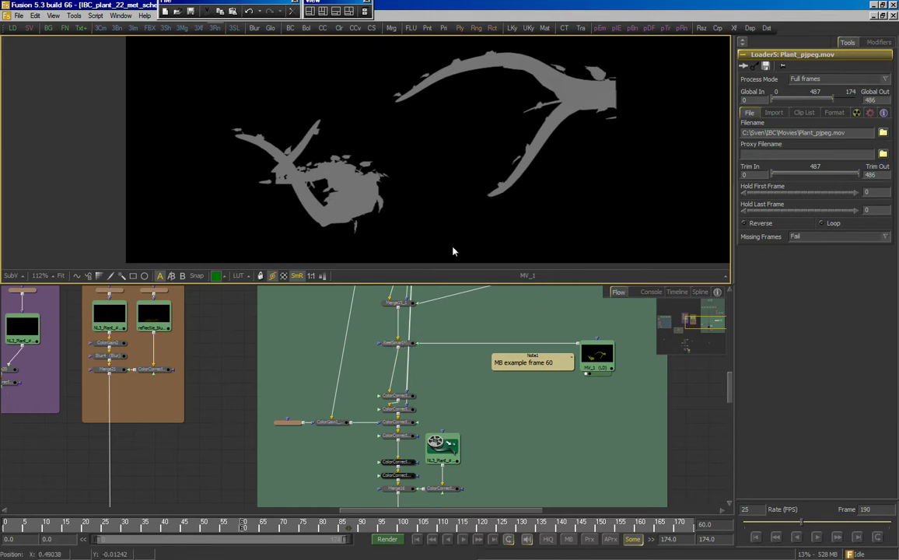
View the ReelSmart Motion Blur result in full colour up close and open its settings.
{"action": "scroll", "coordinate": [421, 208], "scroll_direction": "down", "scroll_amount": 2}
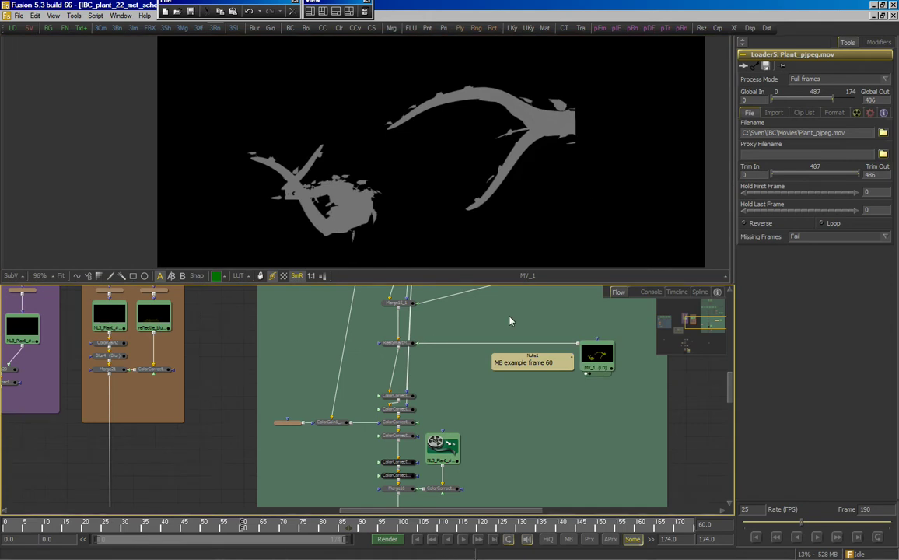
{"action": "key", "text": "1"}
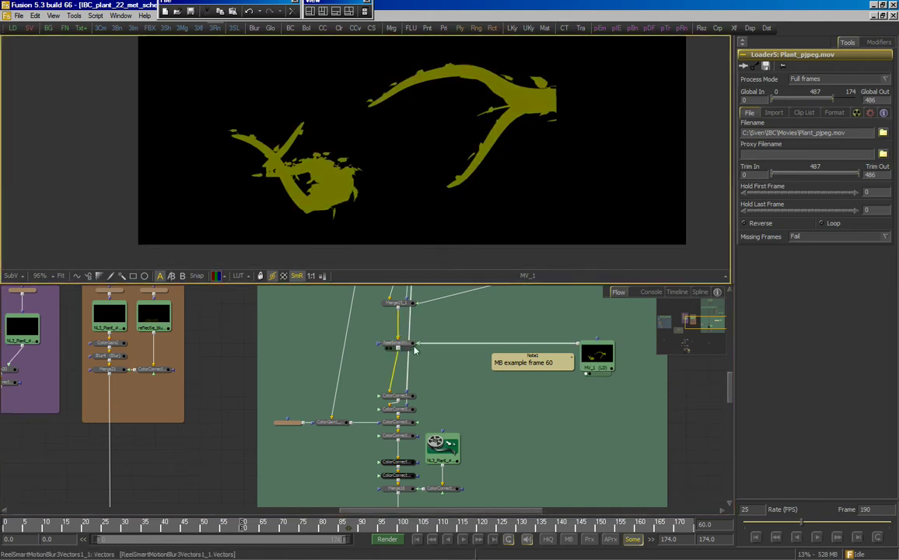
{"action": "scroll", "coordinate": [459, 159], "scroll_direction": "up", "scroll_amount": 5}
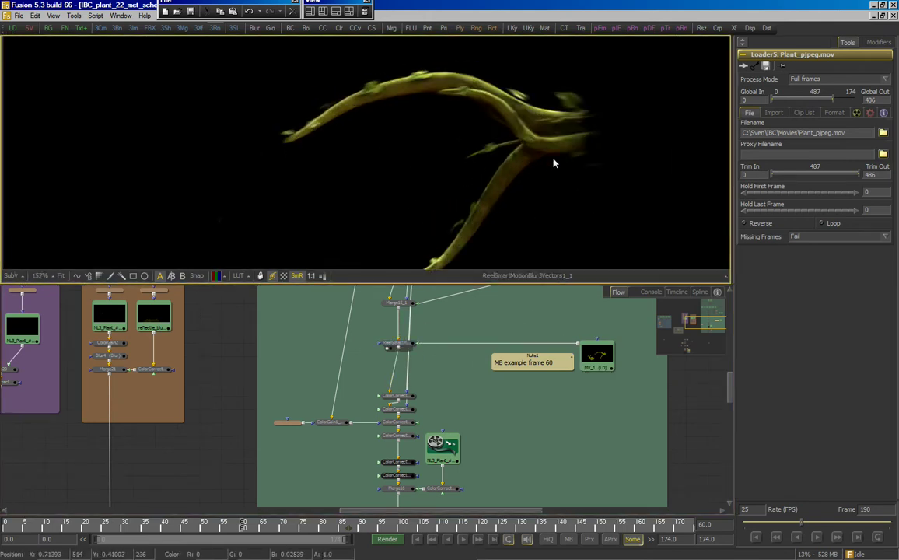
{"action": "left_click", "coordinate": [396, 342]}
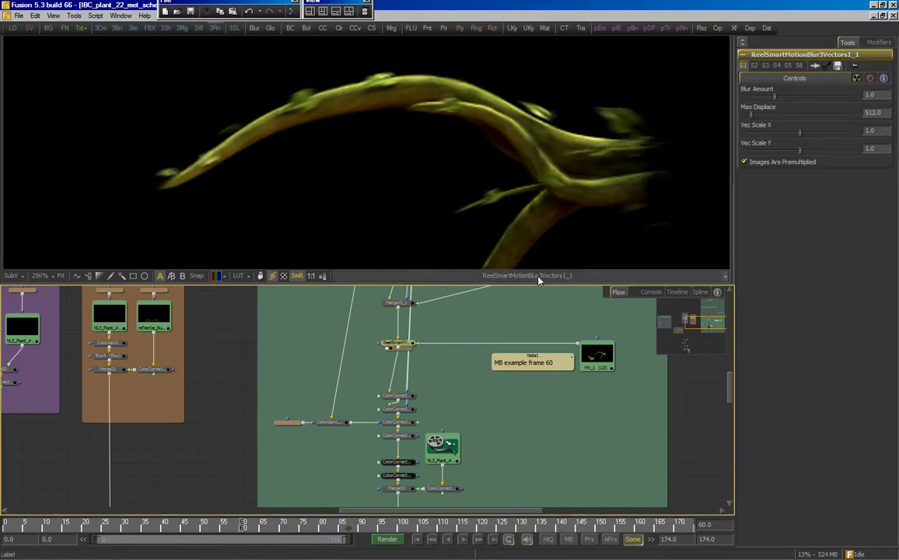
Examine the plant render passes and merges that feed the ReelSmart Motion Blur in the CG plates section.
{"action": "left_click_drag", "start_coordinate": [491, 314], "coordinate": [491, 435]}
{"action": "left_click_drag", "start_coordinate": [533, 314], "coordinate": [466, 364]}
{"action": "scroll", "coordinate": [459, 373], "scroll_direction": "down", "scroll_amount": 1}
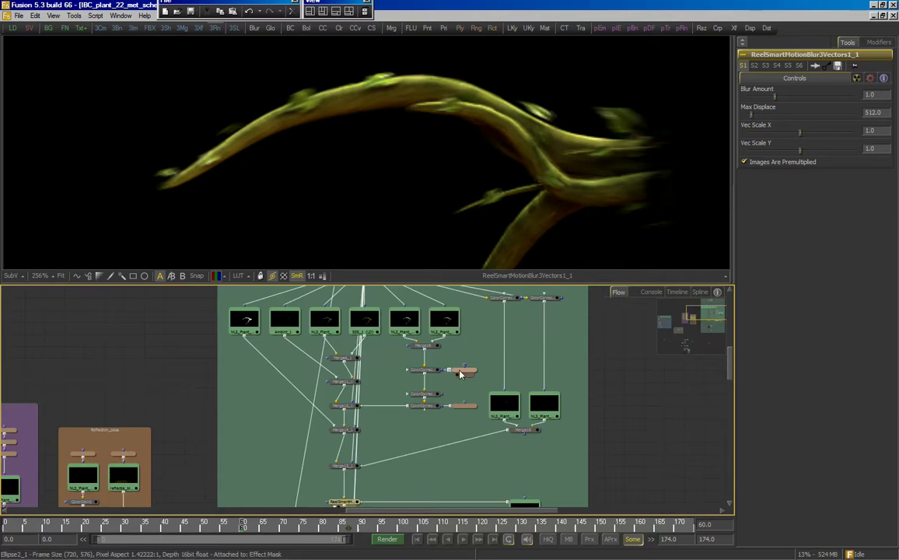
{"action": "left_click_drag", "start_coordinate": [486, 330], "coordinate": [528, 375]}
{"action": "scroll", "coordinate": [498, 327], "scroll_direction": "down", "scroll_amount": 2}
{"action": "left_click_drag", "start_coordinate": [479, 297], "coordinate": [475, 329]}
{"action": "scroll", "coordinate": [513, 335], "scroll_direction": "down", "scroll_amount": 5}
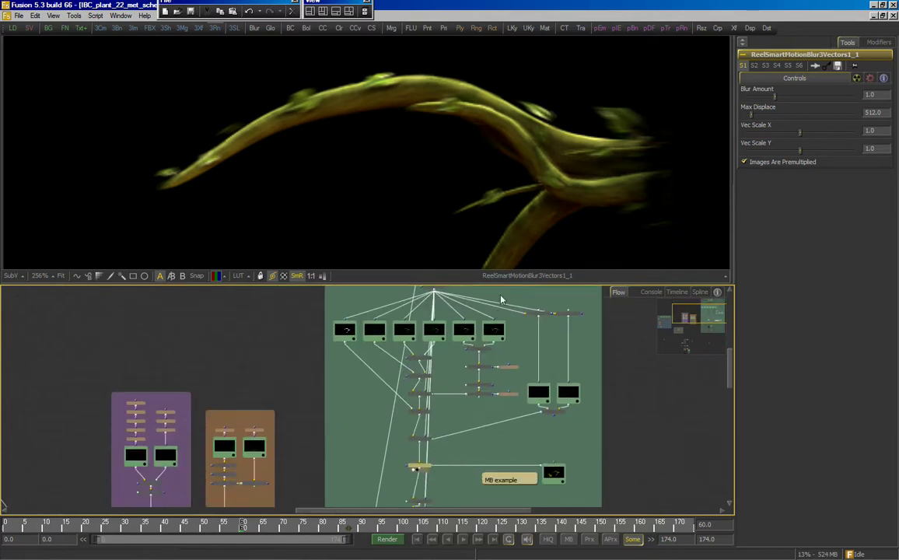
{"action": "left_click_drag", "start_coordinate": [445, 401], "coordinate": [505, 384]}
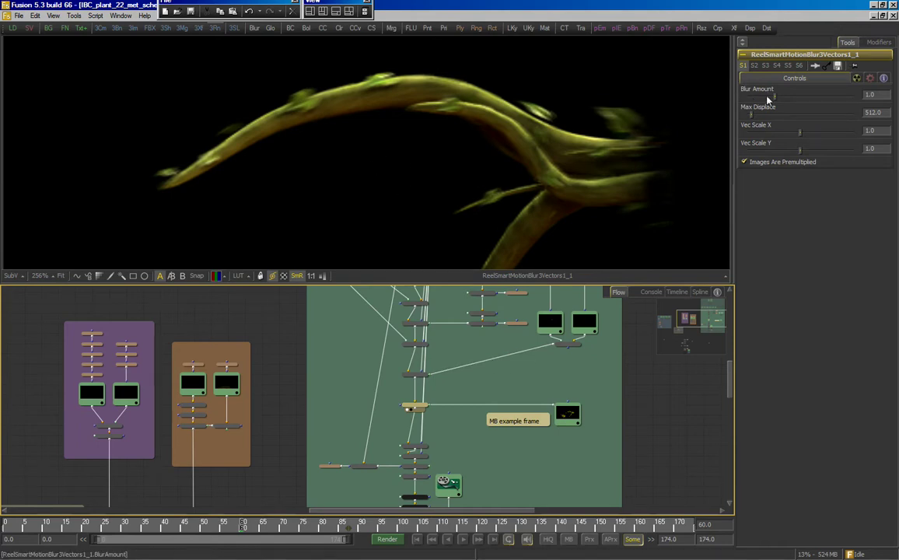
Try a slightly different Blur Amount on the ReelSmart Motion Blur, then return it to 1.0.
{"action": "mouse_move", "coordinate": [775, 97]}
{"action": "left_mouse_down"}
{"action": "mouse_move", "coordinate": [766, 101]}
{"action": "mouse_move", "coordinate": [774, 100]}
{"action": "left_mouse_up"}
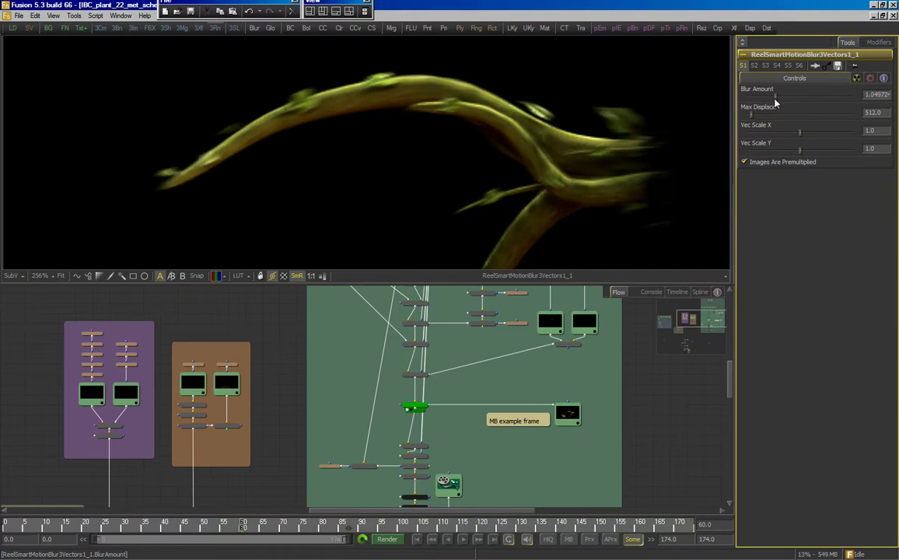
{"action": "double_click", "coordinate": [876, 94]}
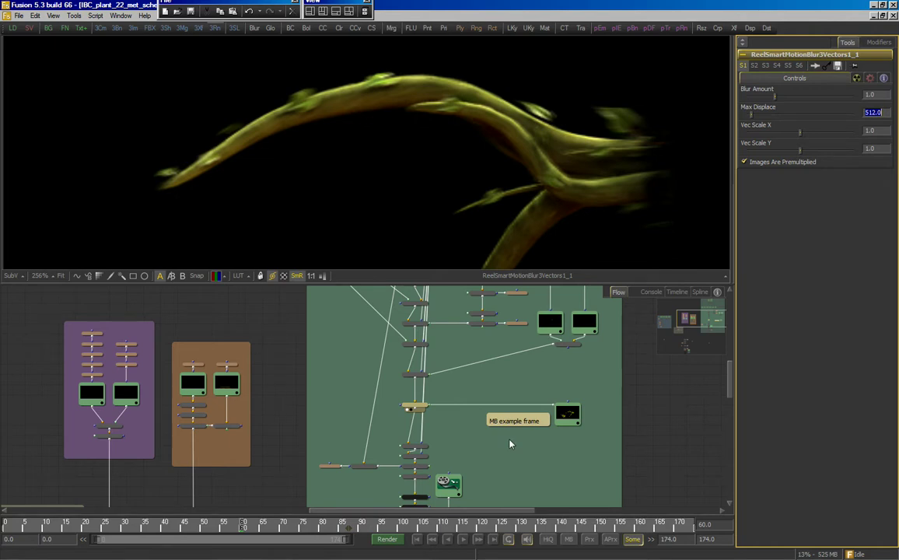
Locate the color correctors below the ReelSmart Motion Blur and inspect the blurred plant at frame 111.
{"action": "left_click_drag", "start_coordinate": [529, 440], "coordinate": [536, 372]}
{"action": "left_click", "coordinate": [475, 363]}
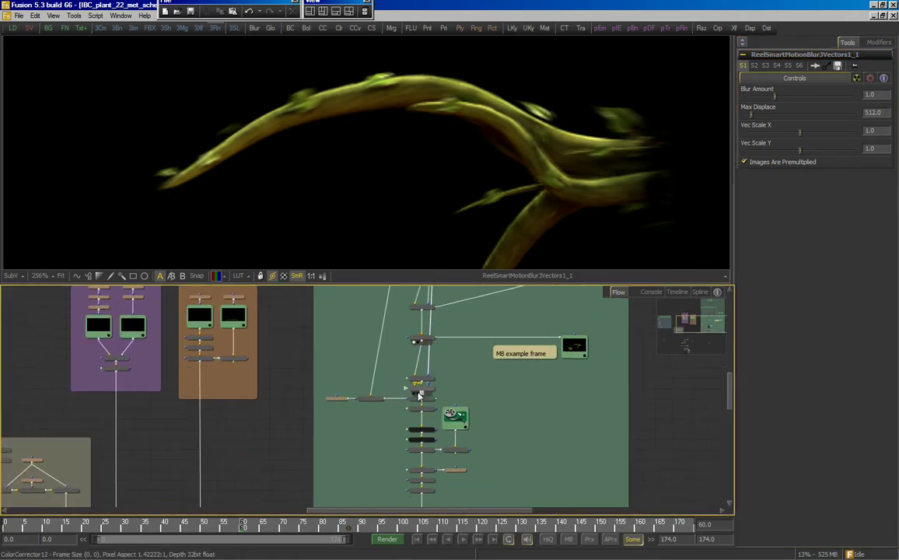
{"action": "left_click_drag", "start_coordinate": [442, 380], "coordinate": [433, 356]}
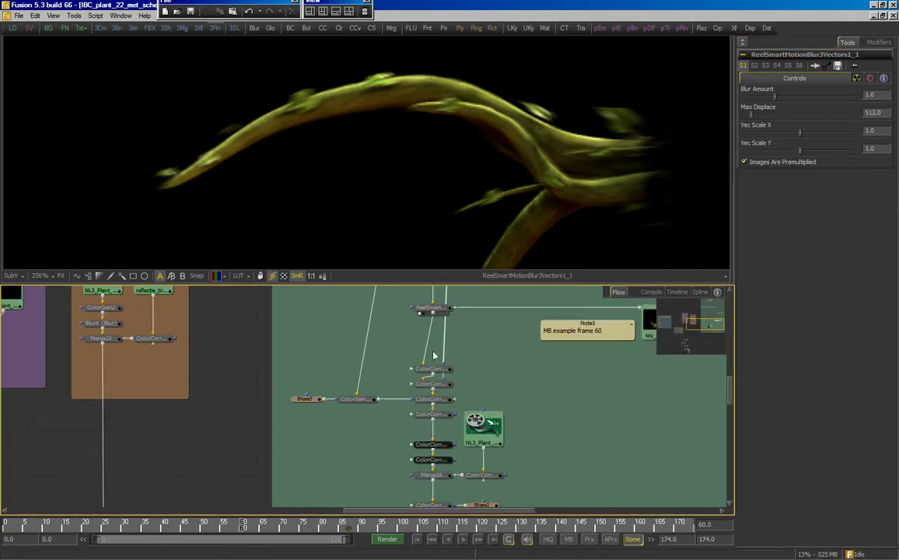
{"action": "left_click_drag", "start_coordinate": [461, 158], "coordinate": [401, 198]}
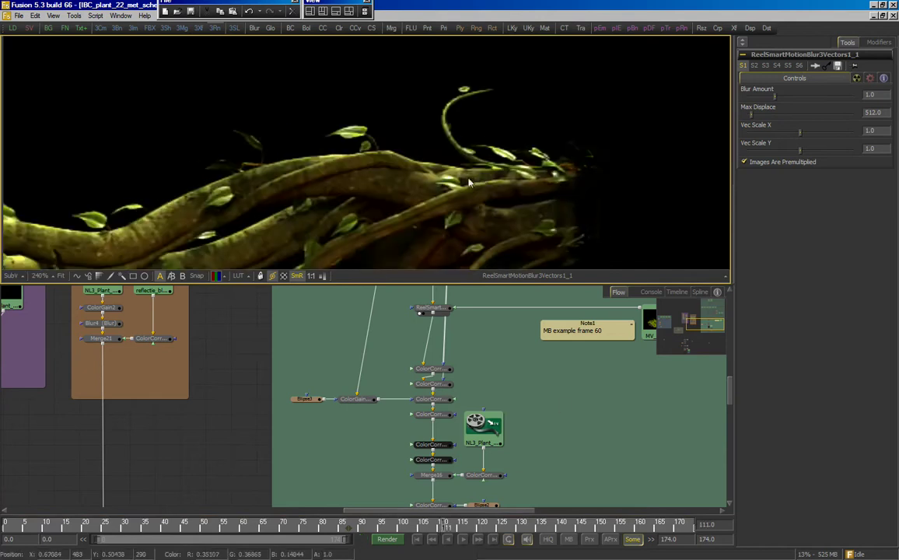
{"action": "left_click_drag", "start_coordinate": [469, 183], "coordinate": [458, 202]}
View the MASK_plant pass and examine its green and blue channels separately.
{"action": "left_click_drag", "start_coordinate": [466, 308], "coordinate": [448, 146]}
{"action": "scroll", "coordinate": [491, 366], "scroll_direction": "up", "scroll_amount": 2}
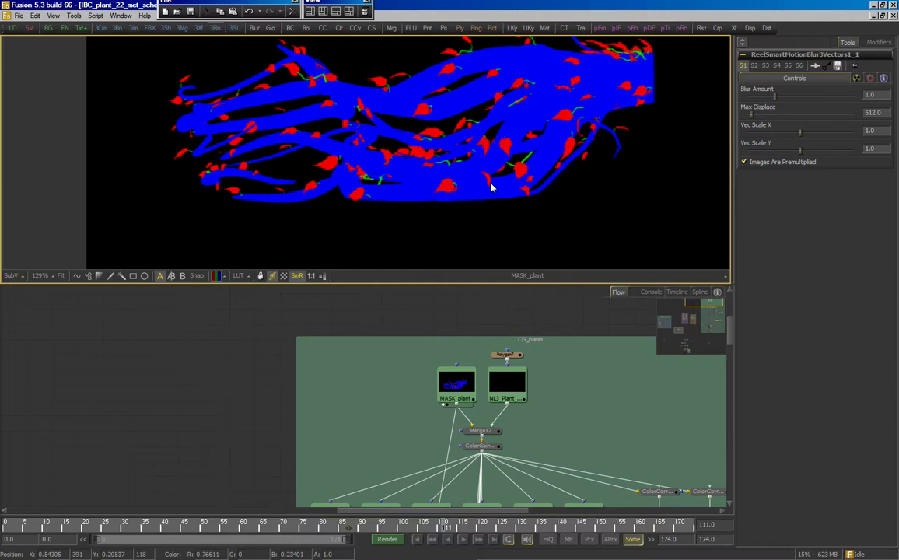
{"action": "key", "text": "g"}
{"action": "key", "text": "b"}
View the ReelSmart Motion Blur result at frame 111 again with all colour channels shown.
{"action": "left_click_drag", "start_coordinate": [524, 411], "coordinate": [502, 272]}
{"action": "left_click_drag", "start_coordinate": [528, 460], "coordinate": [540, 262]}
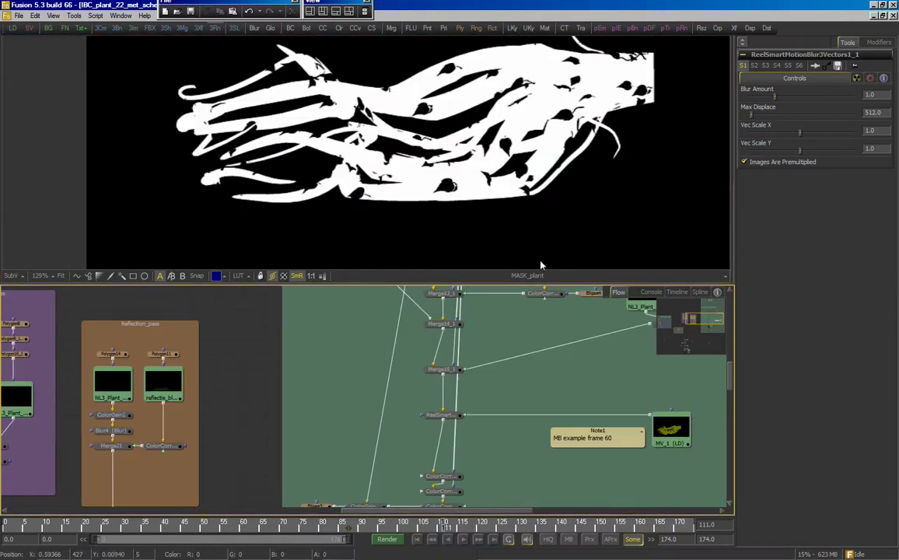
{"action": "left_click_drag", "start_coordinate": [476, 436], "coordinate": [492, 303]}
{"action": "left_click_drag", "start_coordinate": [461, 338], "coordinate": [459, 421]}
{"action": "left_click_drag", "start_coordinate": [464, 365], "coordinate": [467, 173]}
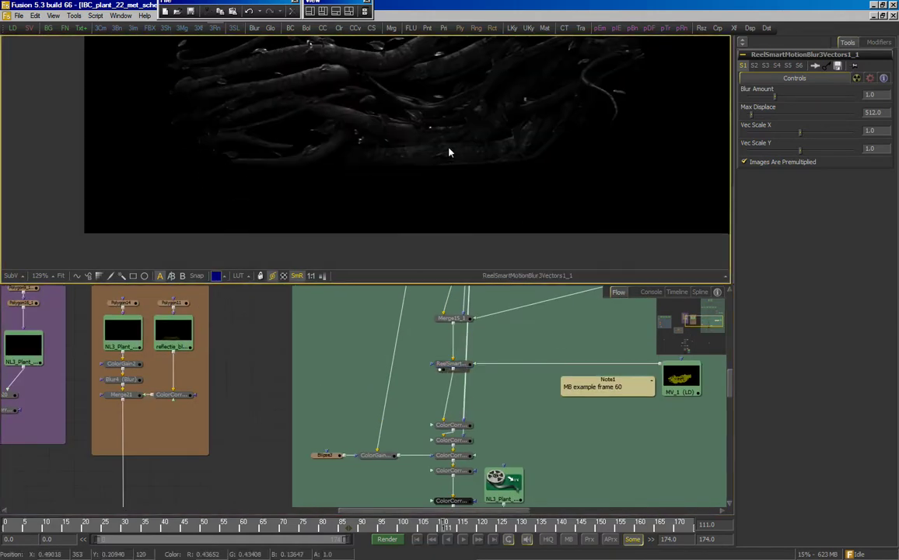
{"action": "key", "text": "c"}
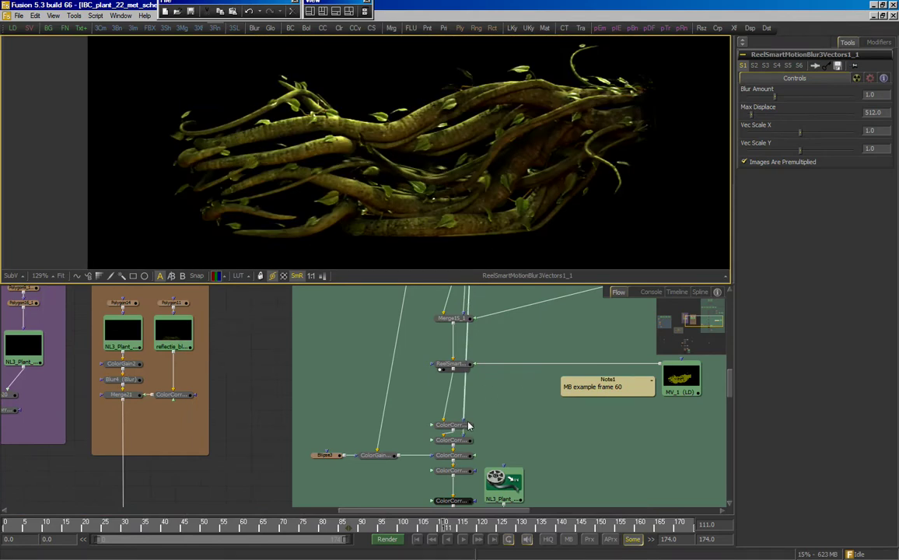
View the results of ColorCorrector11, ColorCorrector12, ColorCorrector12_1 and ColorCorrector13 in turn.
{"action": "left_click_drag", "start_coordinate": [469, 426], "coordinate": [481, 207]}
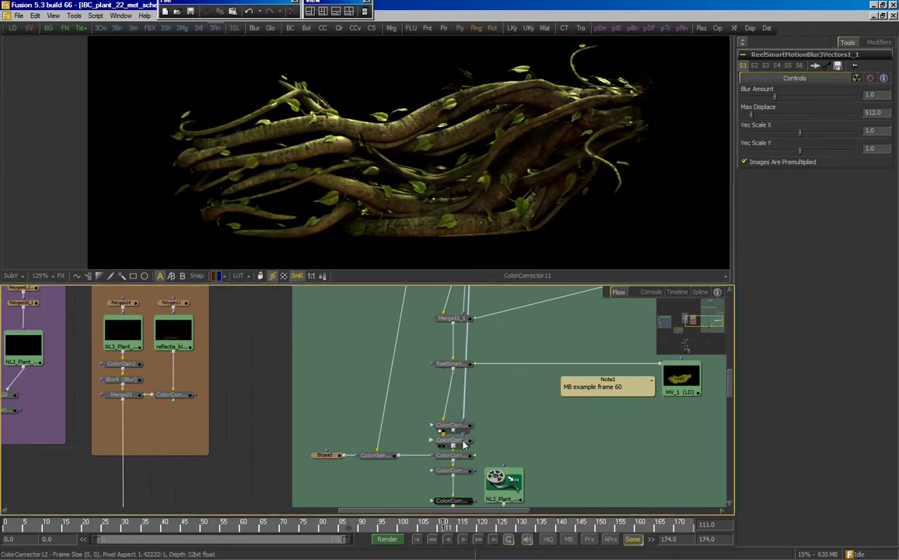
{"action": "left_click_drag", "start_coordinate": [462, 441], "coordinate": [466, 179]}
{"action": "left_click_drag", "start_coordinate": [469, 456], "coordinate": [582, 207]}
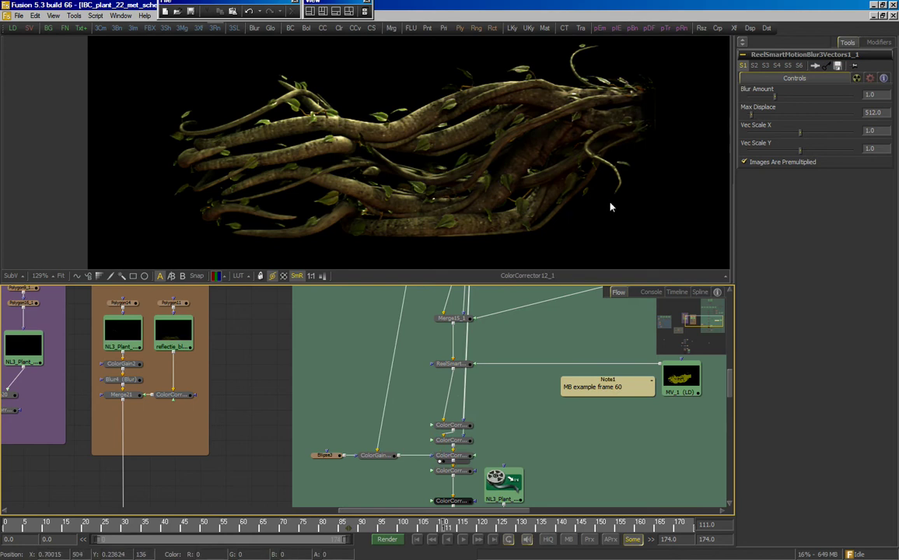
{"action": "left_click_drag", "start_coordinate": [453, 471], "coordinate": [461, 187]}
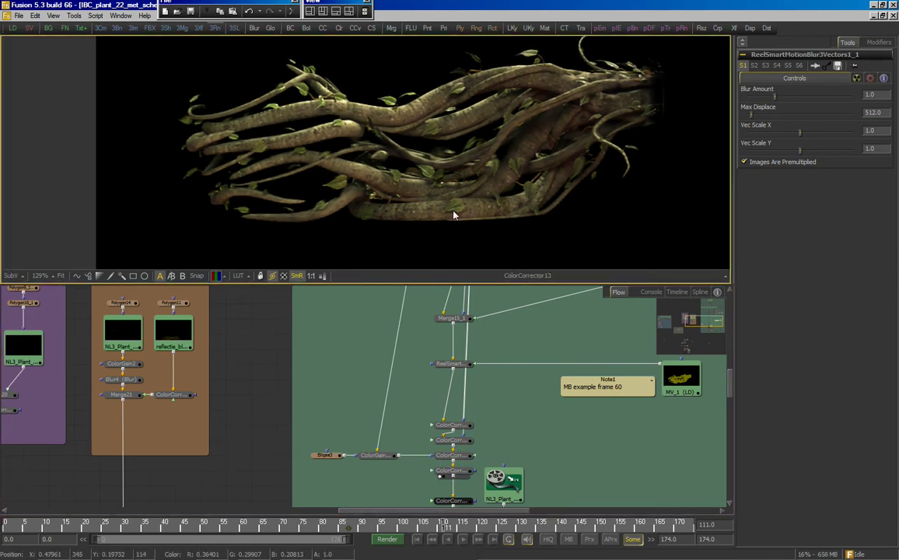
View the ColorCorrector14 result below Merge16 in the plant's correction chain.
{"action": "scroll", "coordinate": [459, 403], "scroll_direction": "down", "scroll_amount": 5}
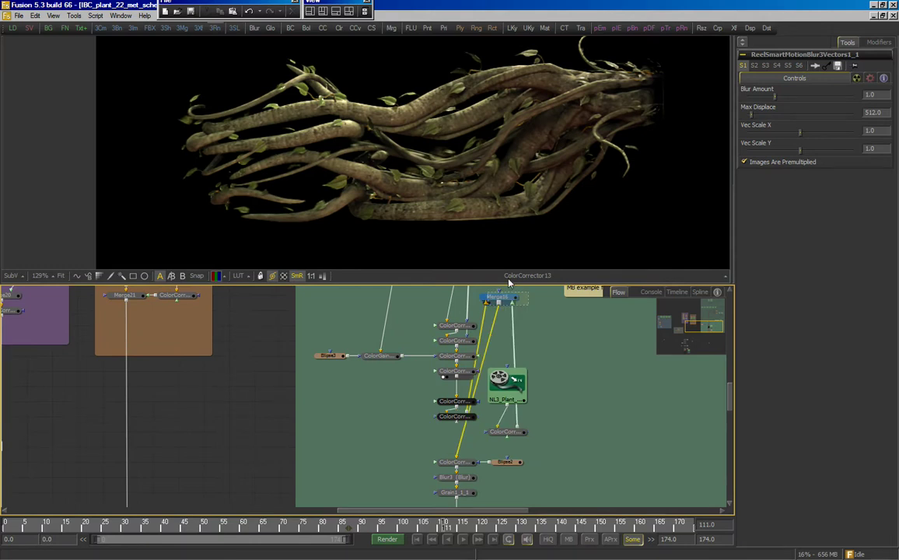
{"action": "left_click_drag", "start_coordinate": [510, 283], "coordinate": [514, 148]}
{"action": "left_click_drag", "start_coordinate": [467, 464], "coordinate": [417, 165]}
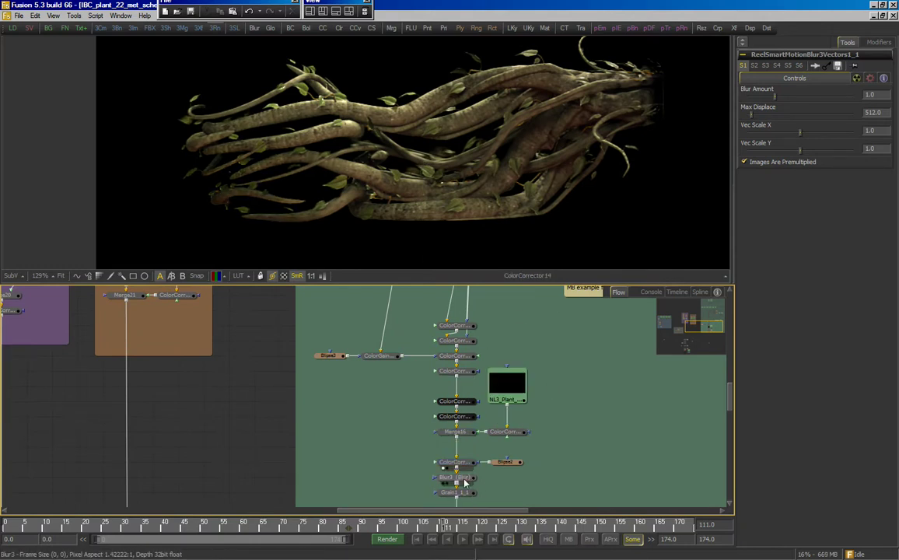
View the Blur3 result and inspect the plant's branches and leaves up close.
{"action": "left_click_drag", "start_coordinate": [455, 476], "coordinate": [449, 165]}
{"action": "left_click_drag", "start_coordinate": [410, 118], "coordinate": [577, 165]}
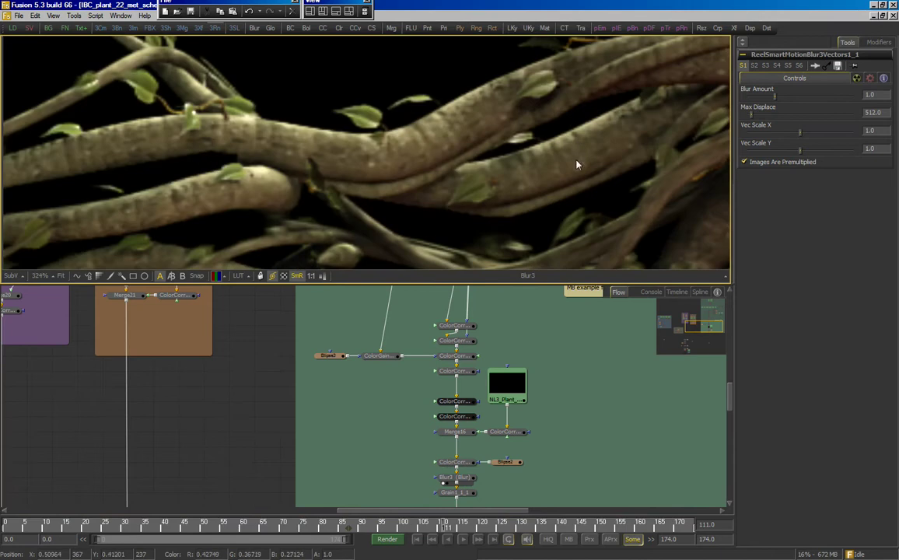
{"action": "left_click_drag", "start_coordinate": [145, 126], "coordinate": [331, 144]}
{"action": "left_click_drag", "start_coordinate": [715, 131], "coordinate": [511, 165]}
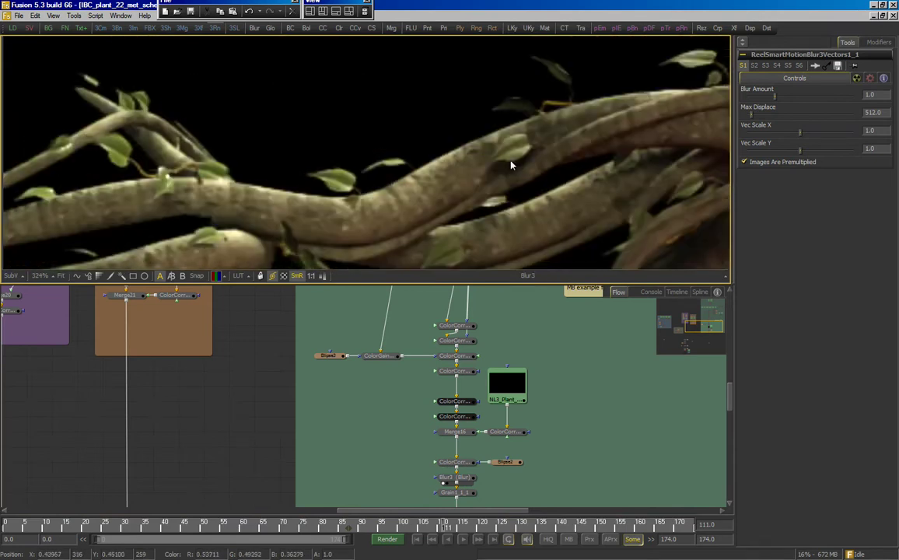
{"action": "left_click_drag", "start_coordinate": [595, 119], "coordinate": [491, 162]}
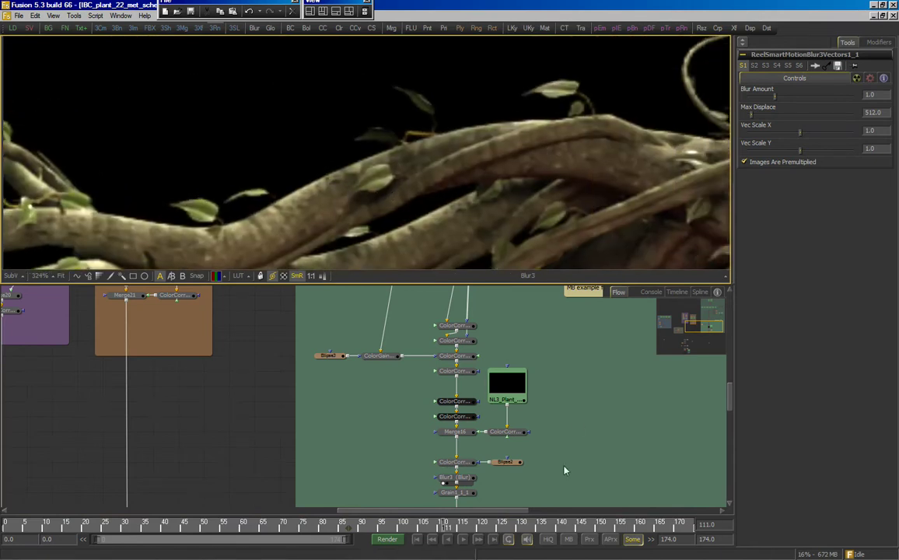
View the Grain1_1_1 result at the end of the plant section.
{"action": "left_click_drag", "start_coordinate": [569, 442], "coordinate": [551, 370]}
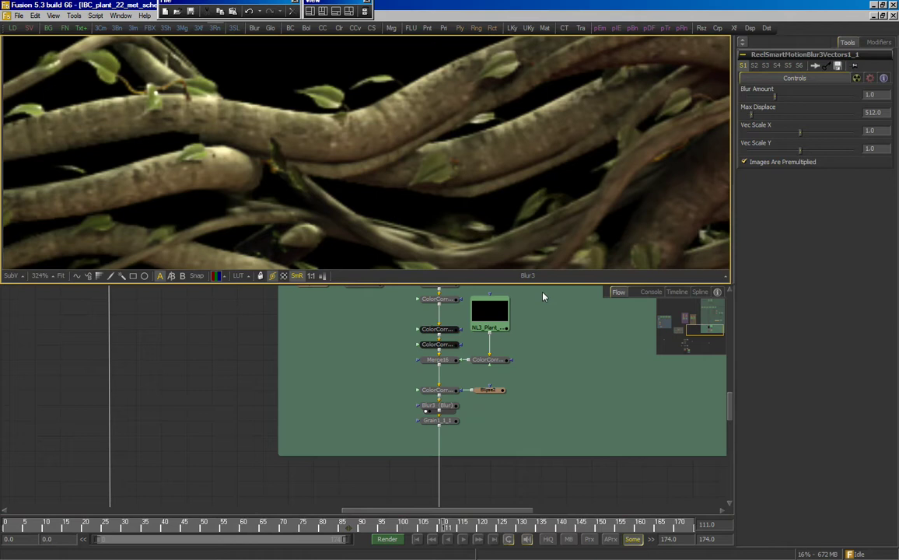
{"action": "left_click", "coordinate": [448, 424]}
{"action": "left_click_drag", "start_coordinate": [448, 424], "coordinate": [453, 133]}
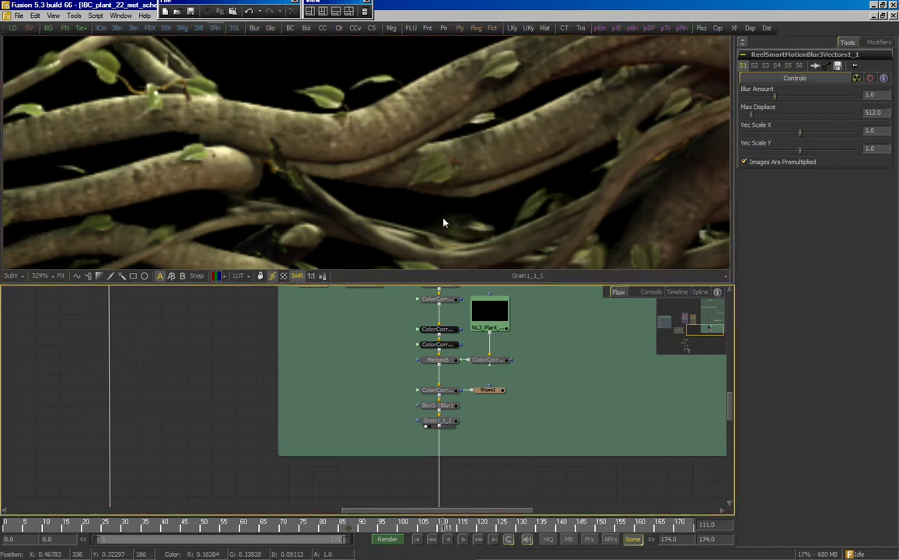
{"action": "left_click_drag", "start_coordinate": [445, 222], "coordinate": [440, 135]}
View the Merge7 composite of the plant over the room and inspect where the branches leave the television.
{"action": "scroll", "coordinate": [439, 135], "scroll_direction": "down", "scroll_amount": 3}
{"action": "left_click_drag", "start_coordinate": [532, 447], "coordinate": [536, 322]}
{"action": "left_click_drag", "start_coordinate": [543, 423], "coordinate": [572, 309]}
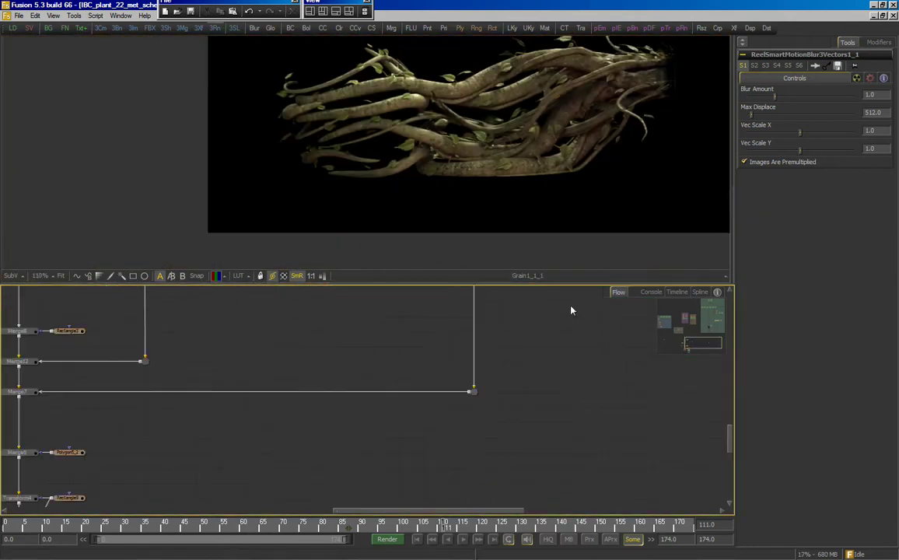
{"action": "left_click_drag", "start_coordinate": [168, 414], "coordinate": [410, 378]}
{"action": "left_click", "coordinate": [264, 360]}
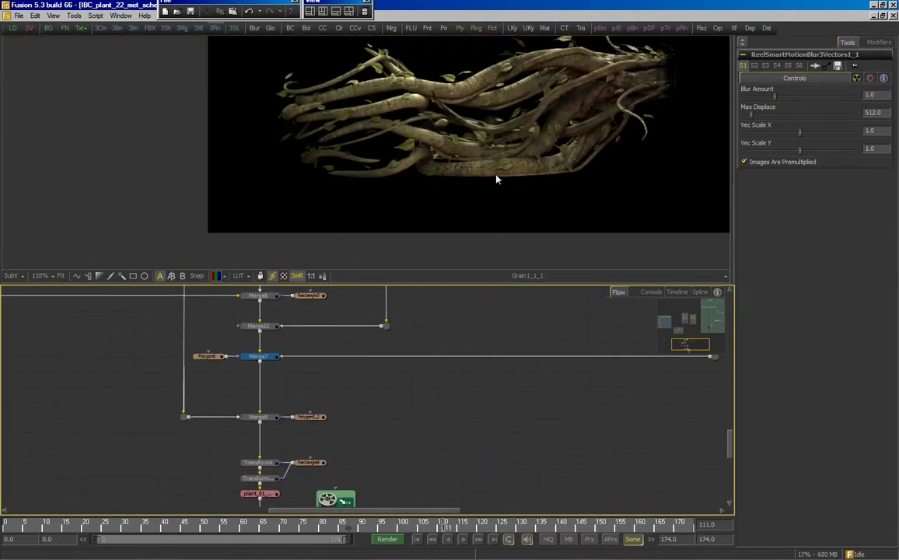
{"action": "left_click_drag", "start_coordinate": [536, 128], "coordinate": [500, 167]}
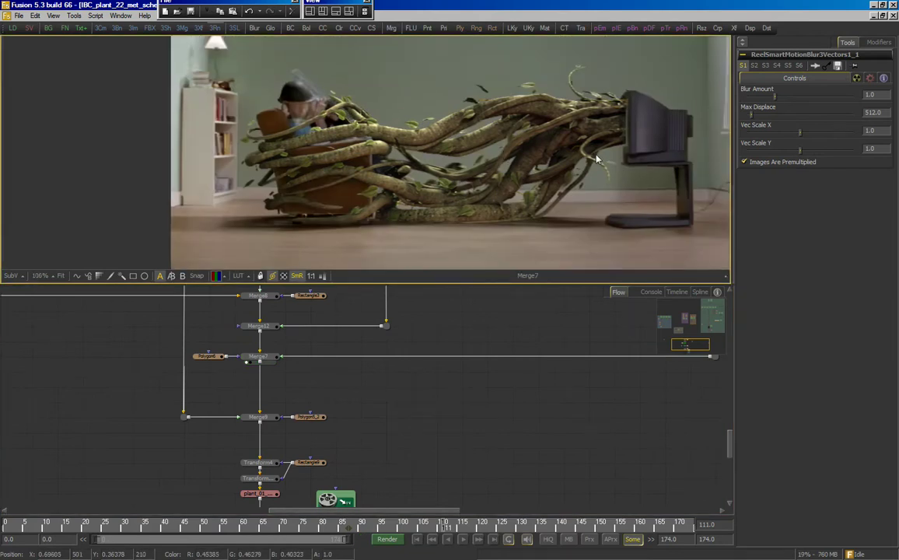
{"action": "scroll", "coordinate": [598, 159], "scroll_direction": "down", "scroll_amount": 2}
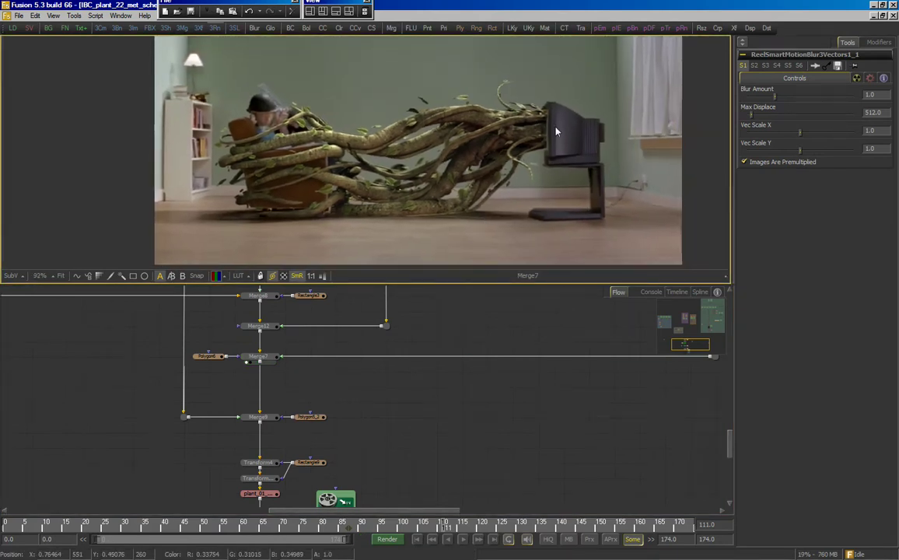
{"action": "scroll", "coordinate": [552, 133], "scroll_direction": "up", "scroll_amount": 5}
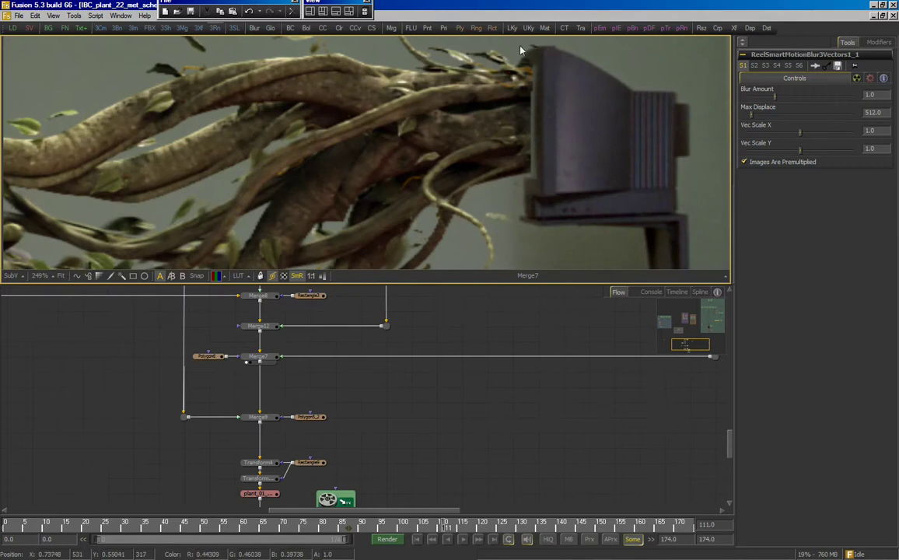
View the Merge9 composite and examine the plant around the chair and the whole room.
{"action": "left_click_drag", "start_coordinate": [402, 458], "coordinate": [449, 368]}
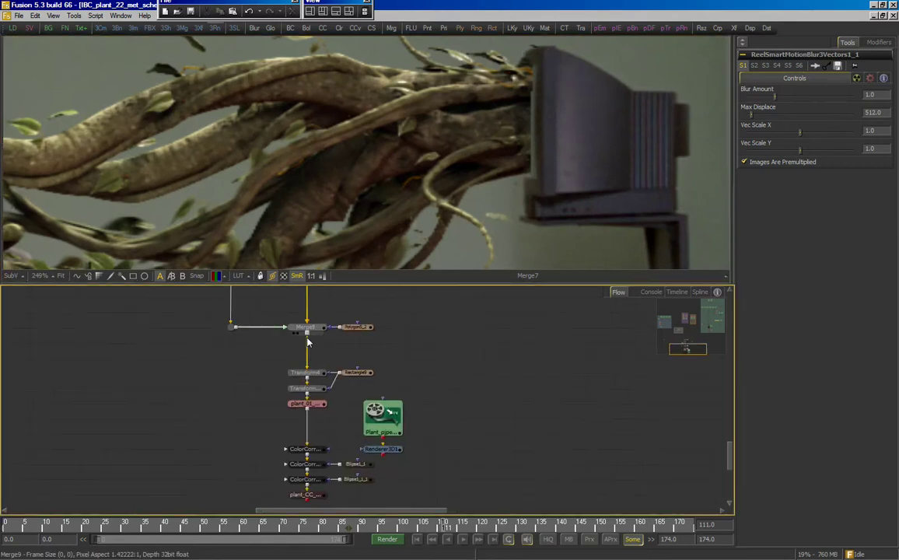
{"action": "left_click_drag", "start_coordinate": [313, 329], "coordinate": [517, 155]}
{"action": "scroll", "coordinate": [536, 163], "scroll_direction": "down", "scroll_amount": 3}
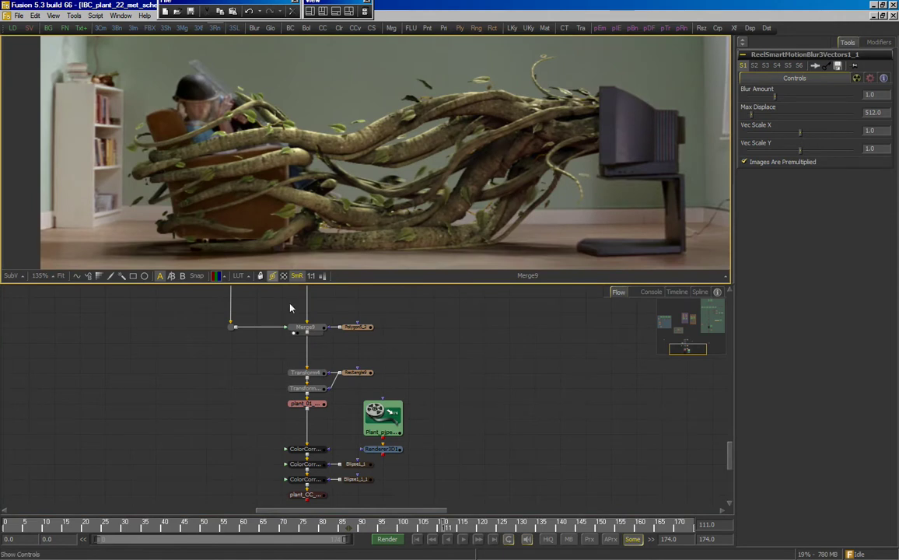
{"action": "scroll", "coordinate": [214, 177], "scroll_direction": "down", "scroll_amount": 1}
{"action": "left_click_drag", "start_coordinate": [213, 177], "coordinate": [206, 216]}
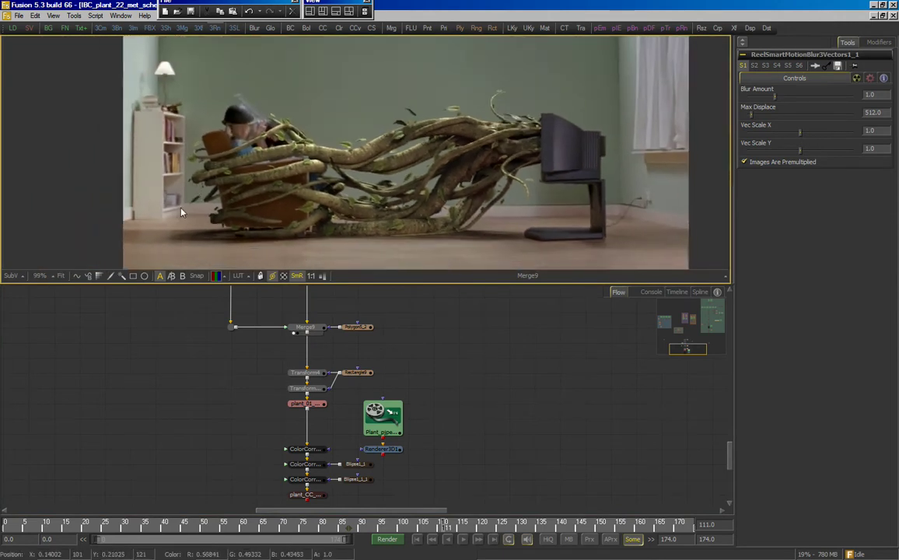
View the Transform4 result at frame 146 and compare it with the Merge9 composite.
{"action": "left_click_drag", "start_coordinate": [320, 373], "coordinate": [377, 241]}
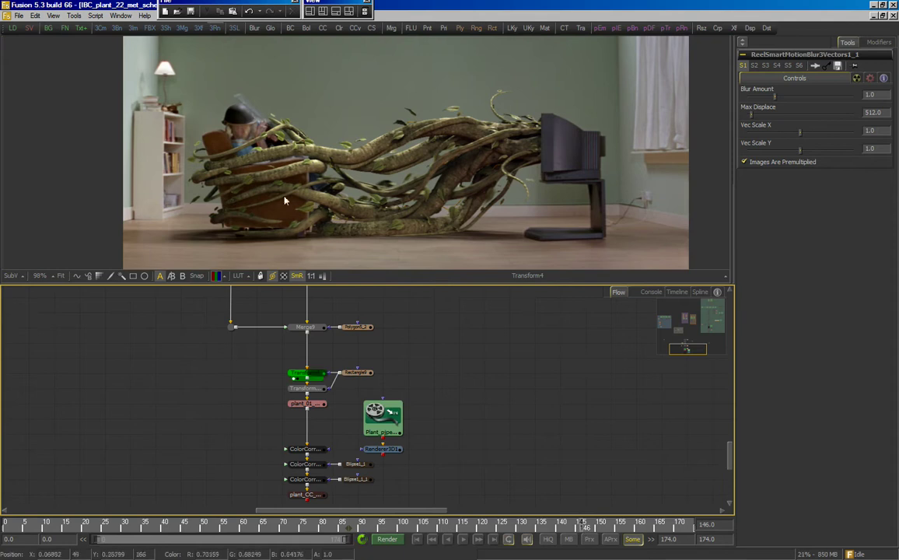
{"action": "left_click_drag", "start_coordinate": [568, 104], "coordinate": [491, 148]}
{"action": "left_click_drag", "start_coordinate": [253, 222], "coordinate": [381, 160]}
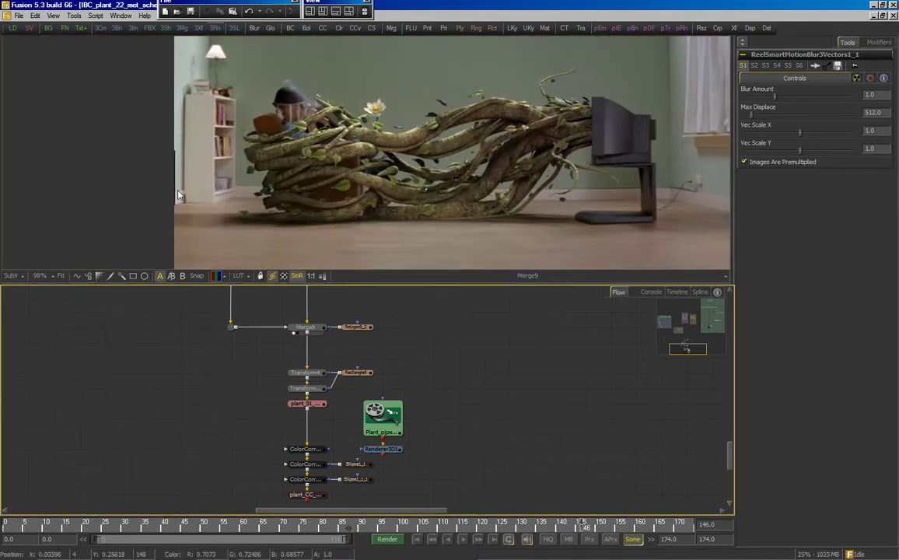
{"action": "left_click", "coordinate": [321, 377]}
{"action": "left_click_drag", "start_coordinate": [321, 377], "coordinate": [288, 194]}
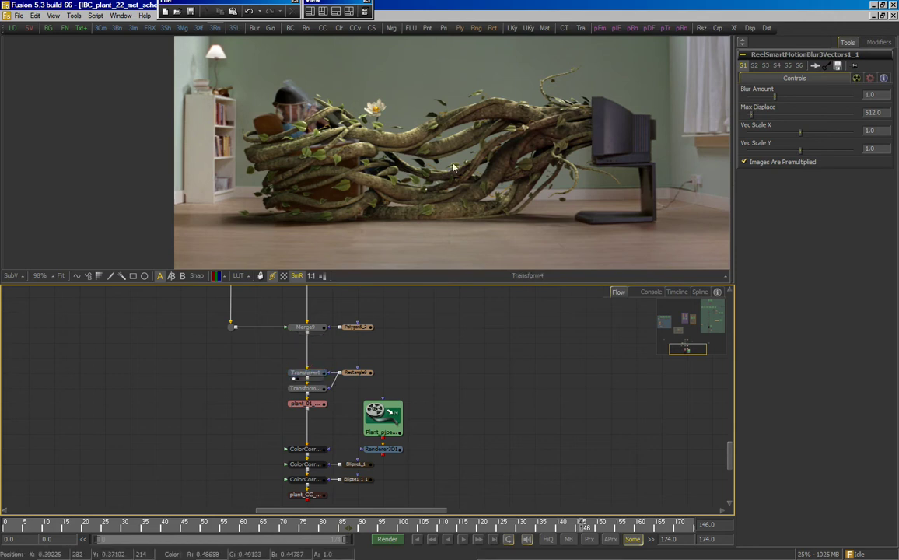
View the Transform4_1 result and examine the whole room frame, from the upper wall and curtain down to the floor.
{"action": "left_click_drag", "start_coordinate": [308, 393], "coordinate": [489, 183]}
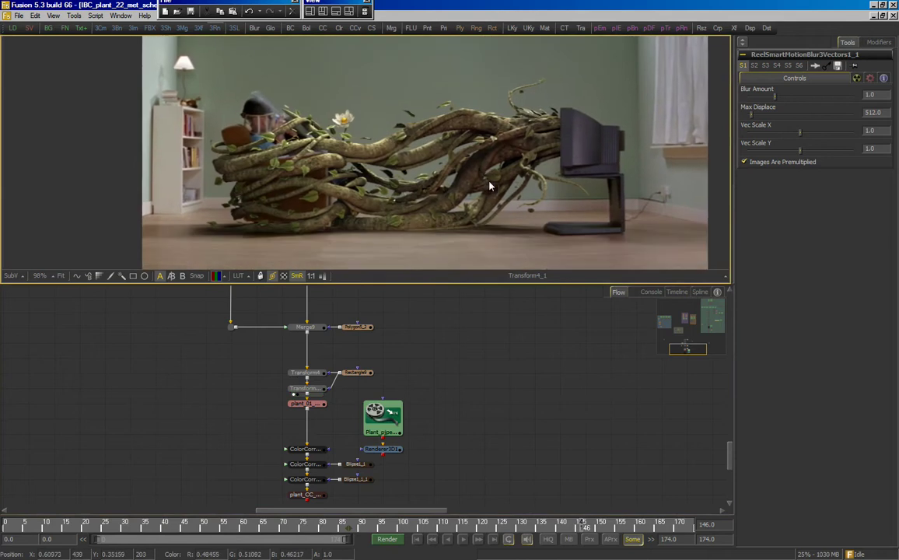
{"action": "left_click_drag", "start_coordinate": [270, 188], "coordinate": [271, 232]}
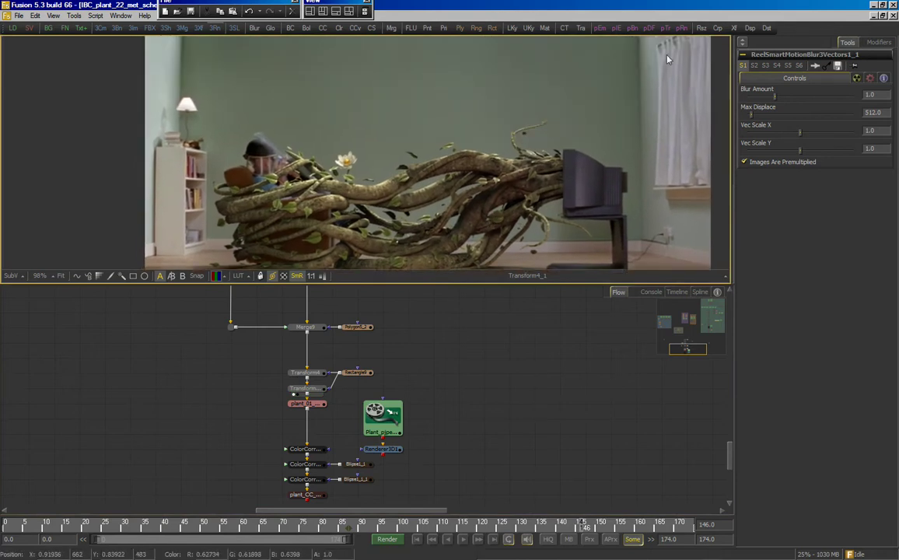
{"action": "left_click_drag", "start_coordinate": [674, 67], "coordinate": [620, 135]}
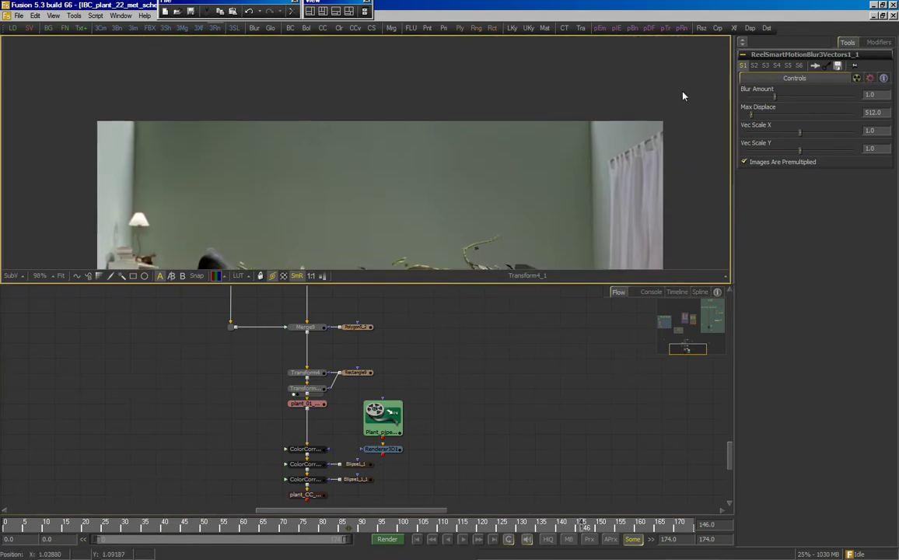
{"action": "left_click_drag", "start_coordinate": [478, 263], "coordinate": [531, 121]}
{"action": "scroll", "coordinate": [448, 181], "scroll_direction": "down", "scroll_amount": 1}
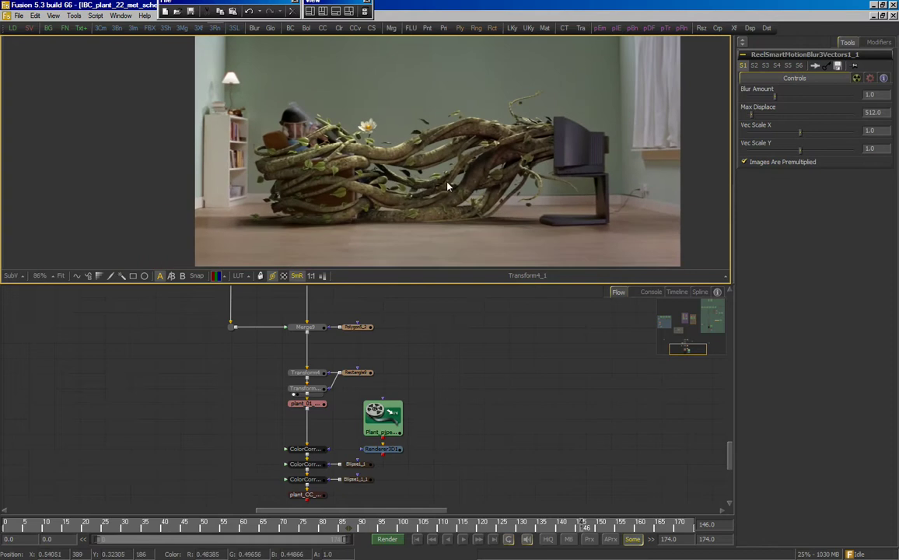
{"action": "left_click_drag", "start_coordinate": [447, 181], "coordinate": [436, 192]}
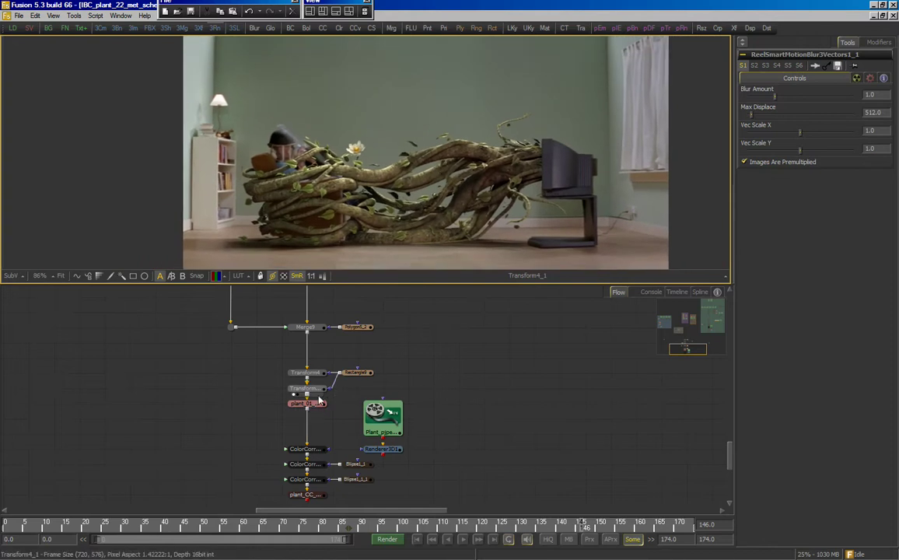
Enable the three final ColorCorrector nodes, their ellipse masks and the plant_CC saver at the end of the flow.
{"action": "left_click_drag", "start_coordinate": [451, 387], "coordinate": [431, 308]}
{"action": "left_click_drag", "start_coordinate": [247, 363], "coordinate": [345, 414]}
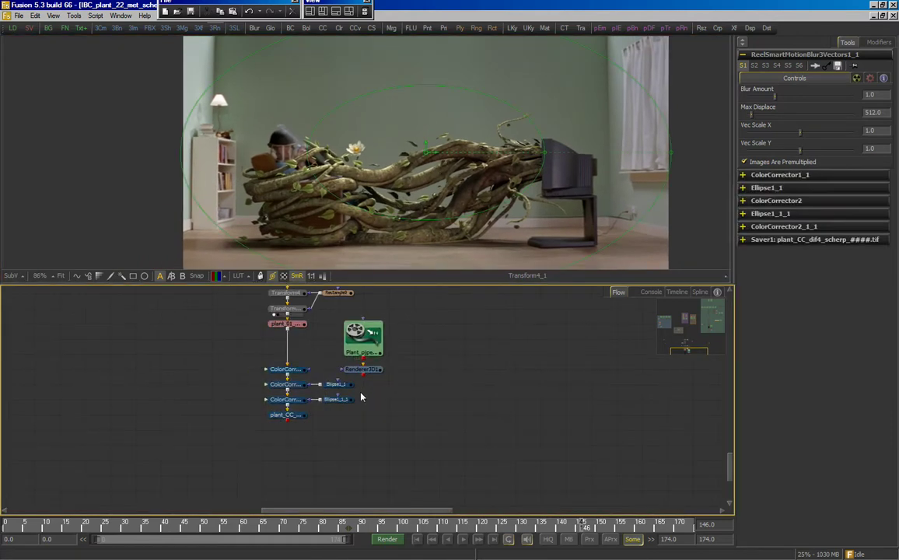
{"action": "left_click", "coordinate": [467, 387]}
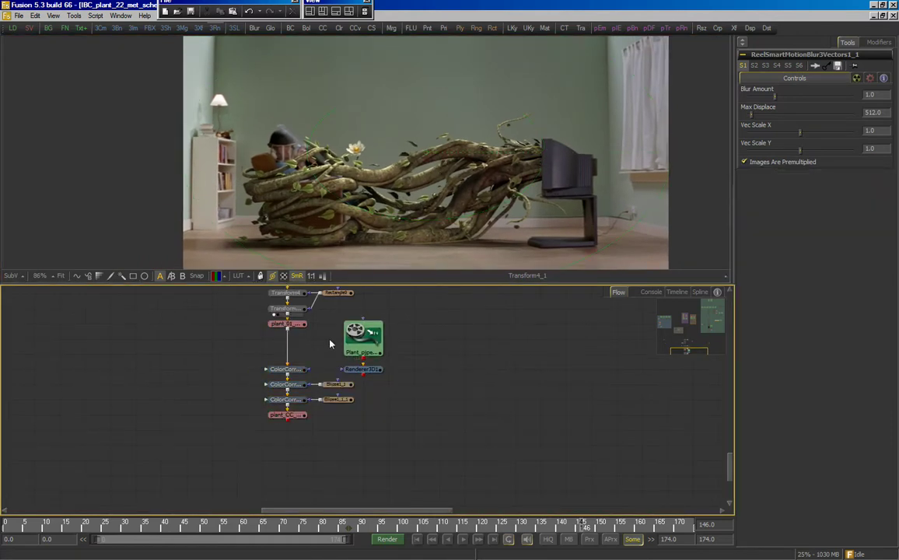
Move the Plant_pjpeg.mov loader clear of the grading nodes and view the ColorCorrector2_1_1 result up close.
{"action": "left_click_drag", "start_coordinate": [366, 342], "coordinate": [465, 331]}
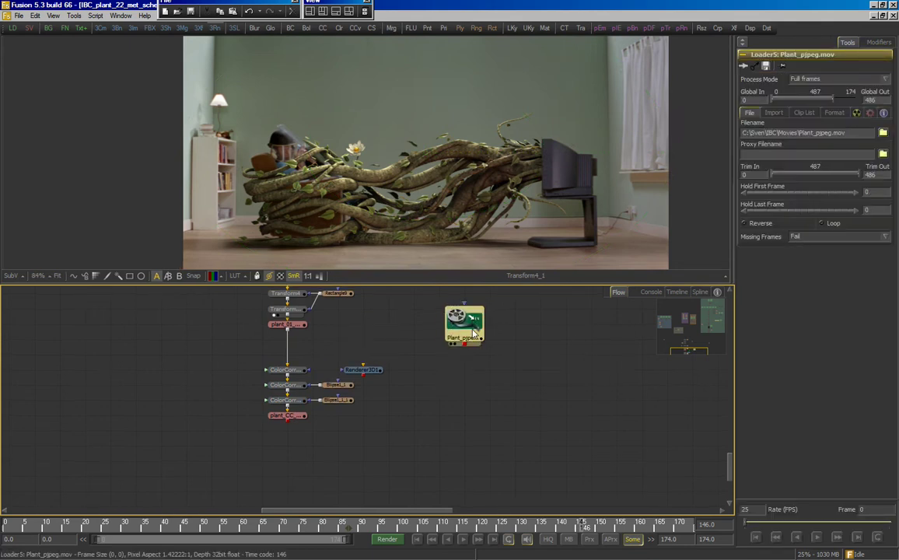
{"action": "left_click", "coordinate": [274, 405]}
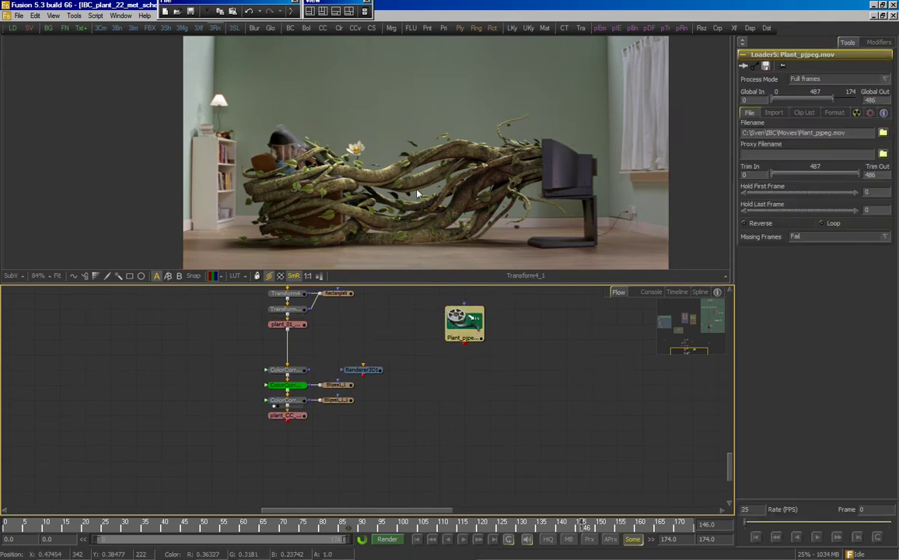
{"action": "scroll", "coordinate": [427, 192], "scroll_direction": "up", "scroll_amount": 2}
View the Plant_pjpeg.mov clip, and return to the ColorCorrector2_1_1 grade to inspect the branches around the chair.
{"action": "left_click", "coordinate": [451, 344]}
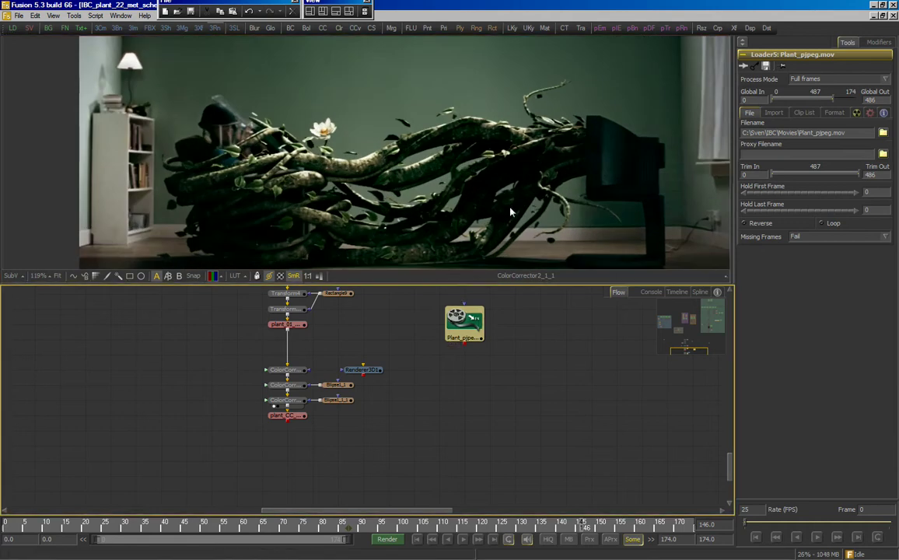
{"action": "left_click_drag", "start_coordinate": [511, 213], "coordinate": [502, 150]}
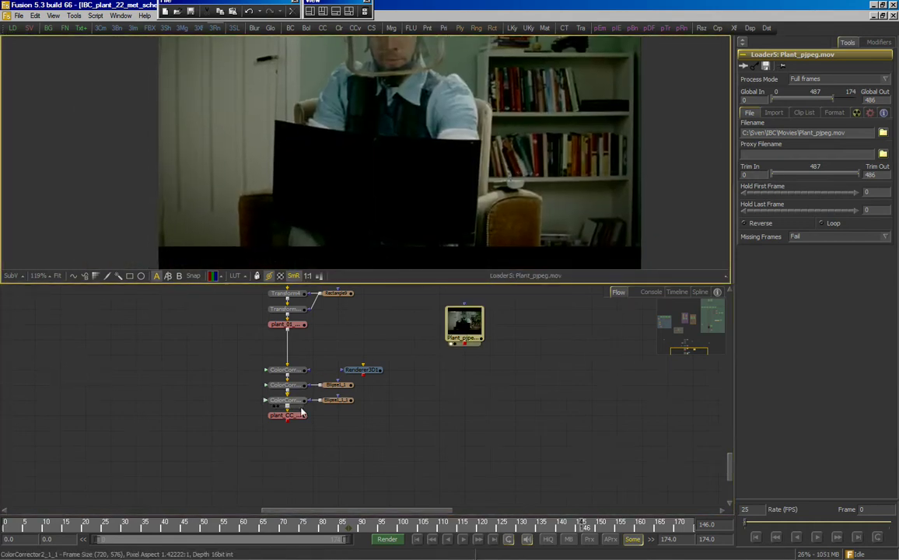
{"action": "left_click_drag", "start_coordinate": [286, 400], "coordinate": [444, 210]}
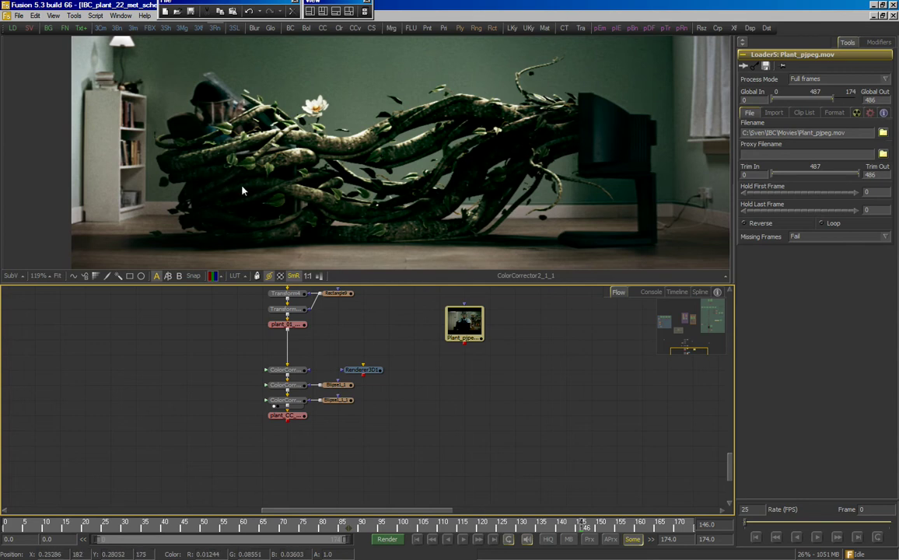
{"action": "scroll", "coordinate": [247, 209], "scroll_direction": "up", "scroll_amount": 2}
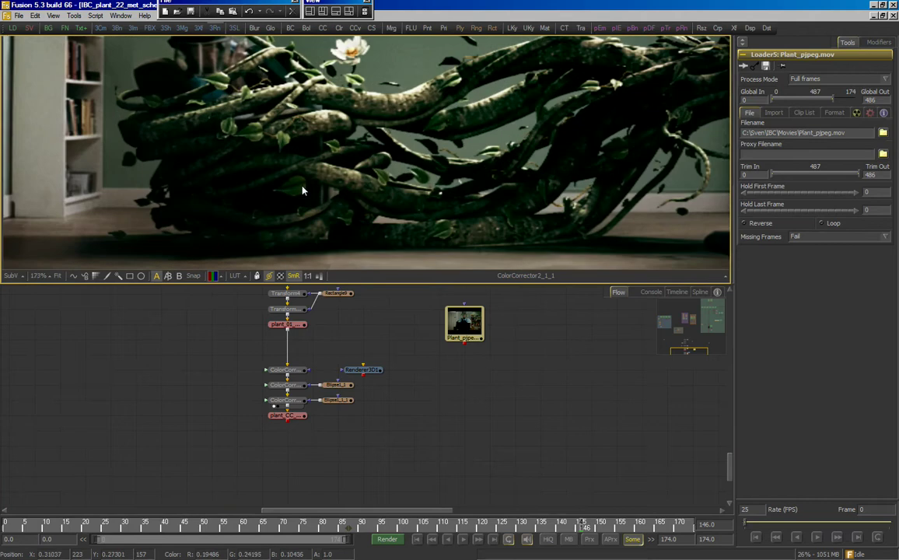
Bypass the final ColorCorrector nodes, their ellipse masks and the plant_CC saver to show the plant without the grade.
{"action": "left_click", "coordinate": [460, 380]}
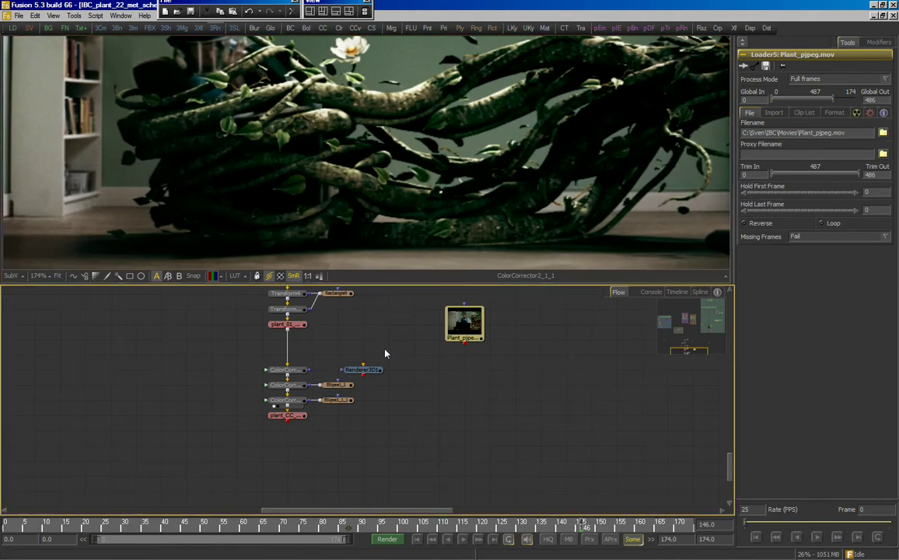
{"action": "left_click_drag", "start_coordinate": [259, 361], "coordinate": [351, 404]}
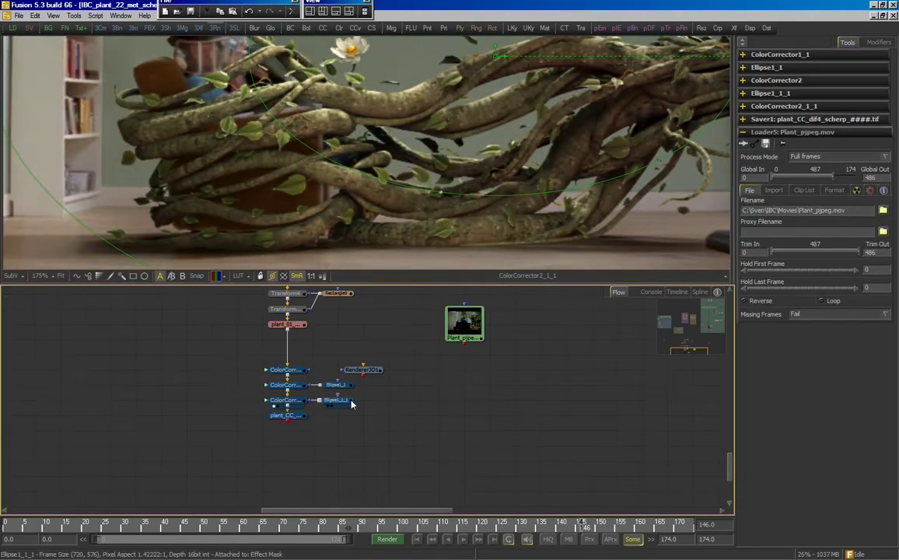
Enlarge the viewer and play the finished Plant_pjpeg.mov movie from its loader.
{"action": "left_click_drag", "start_coordinate": [442, 284], "coordinate": [448, 436]}
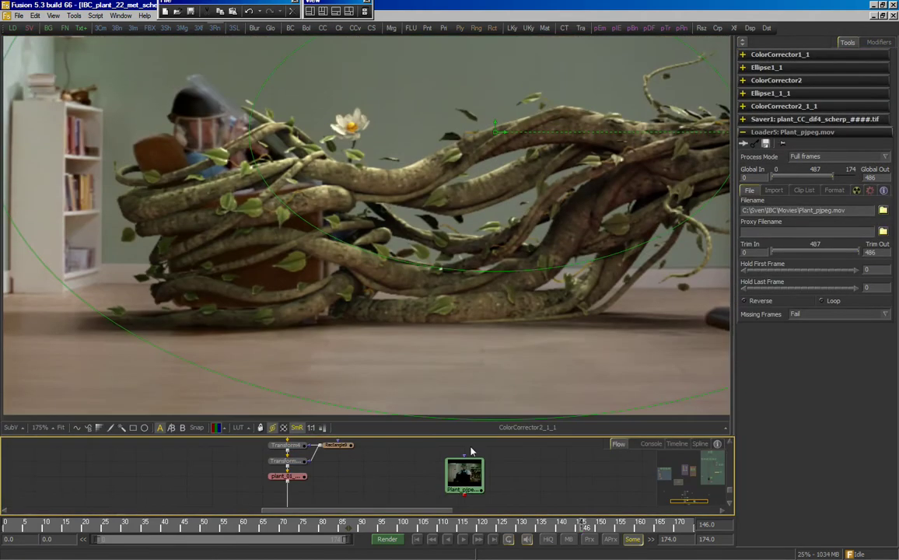
{"action": "left_click", "coordinate": [472, 471]}
{"action": "left_click", "coordinate": [818, 536]}
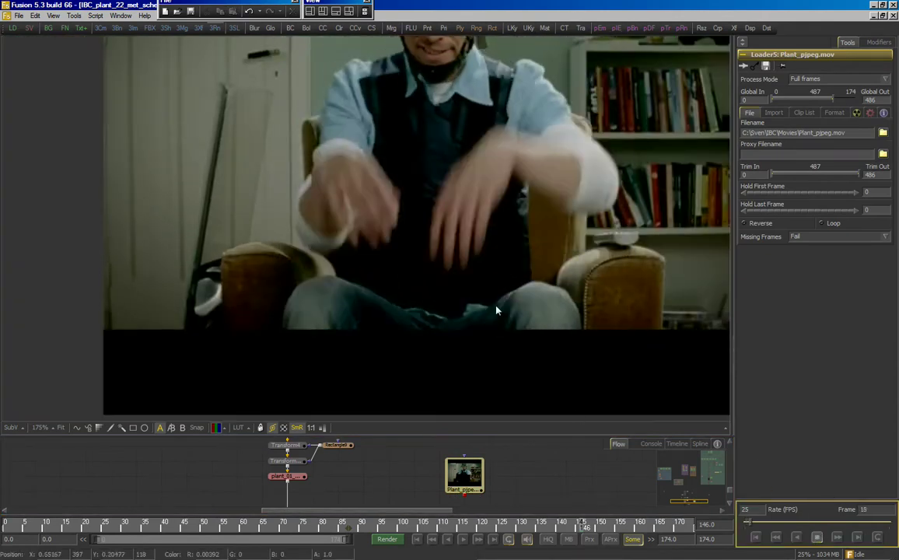